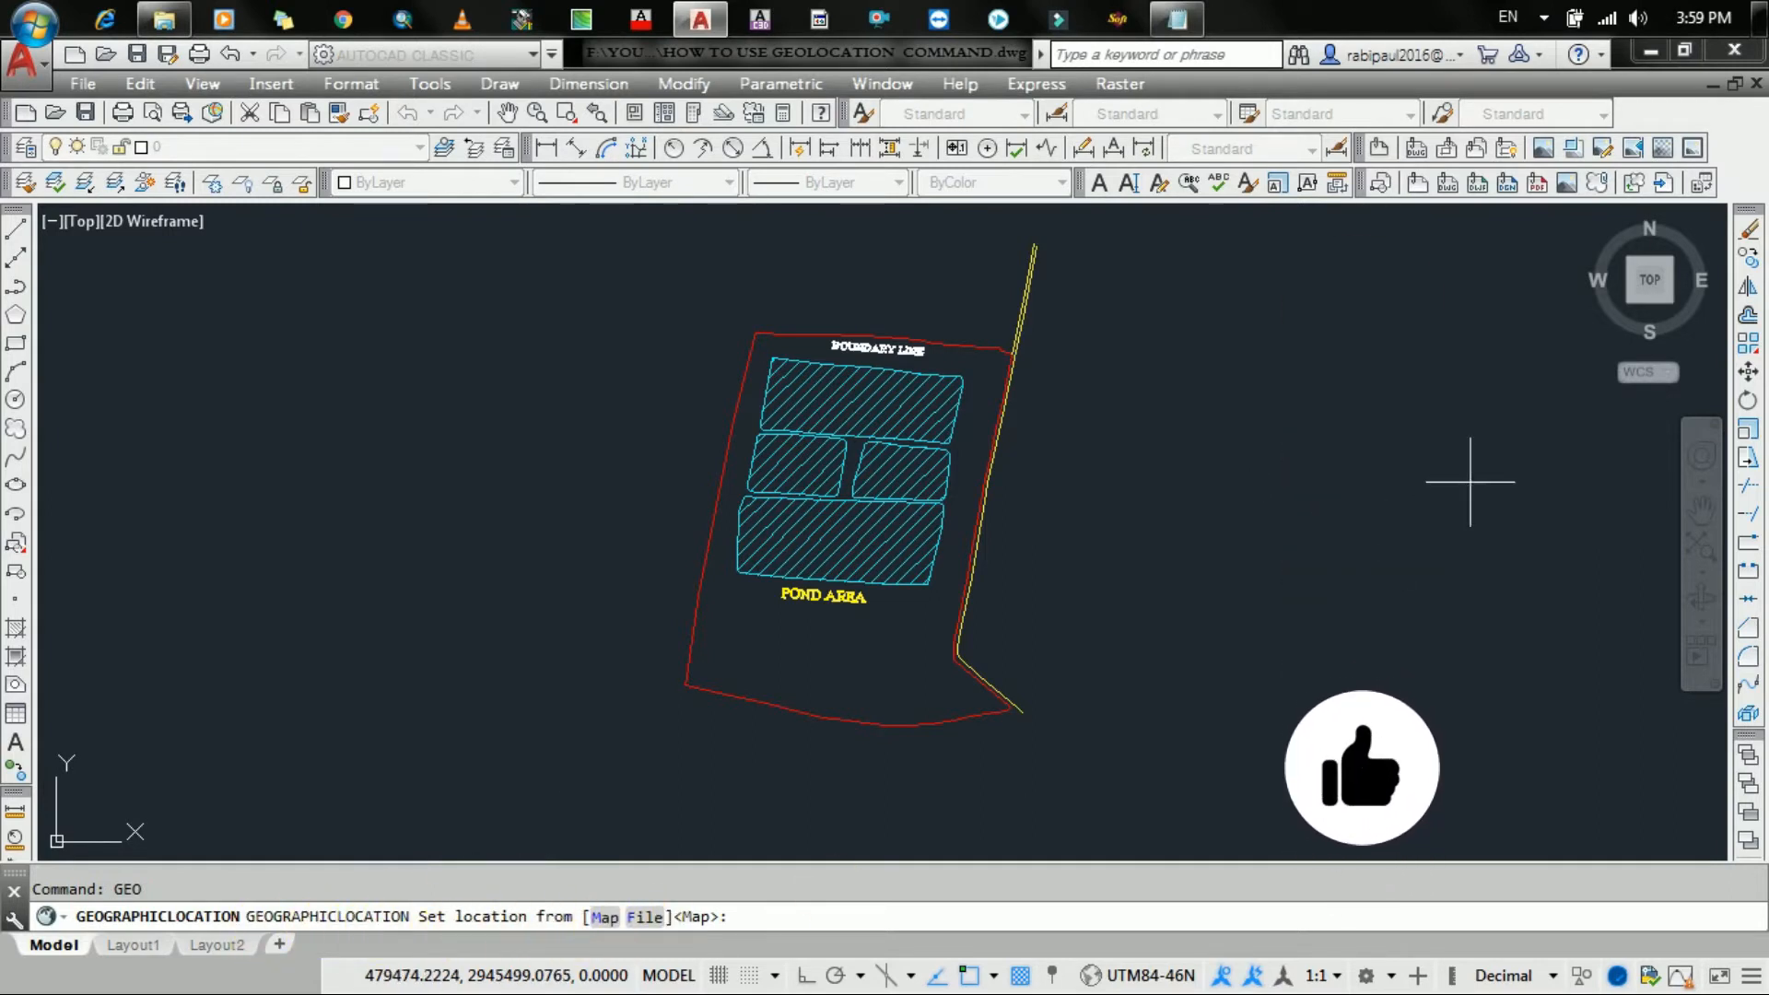
# Set the geographic location from the map and search for the coordinates 26.63022,92.784988.
pyautogui.write('M')
pyautogui.press('Return')
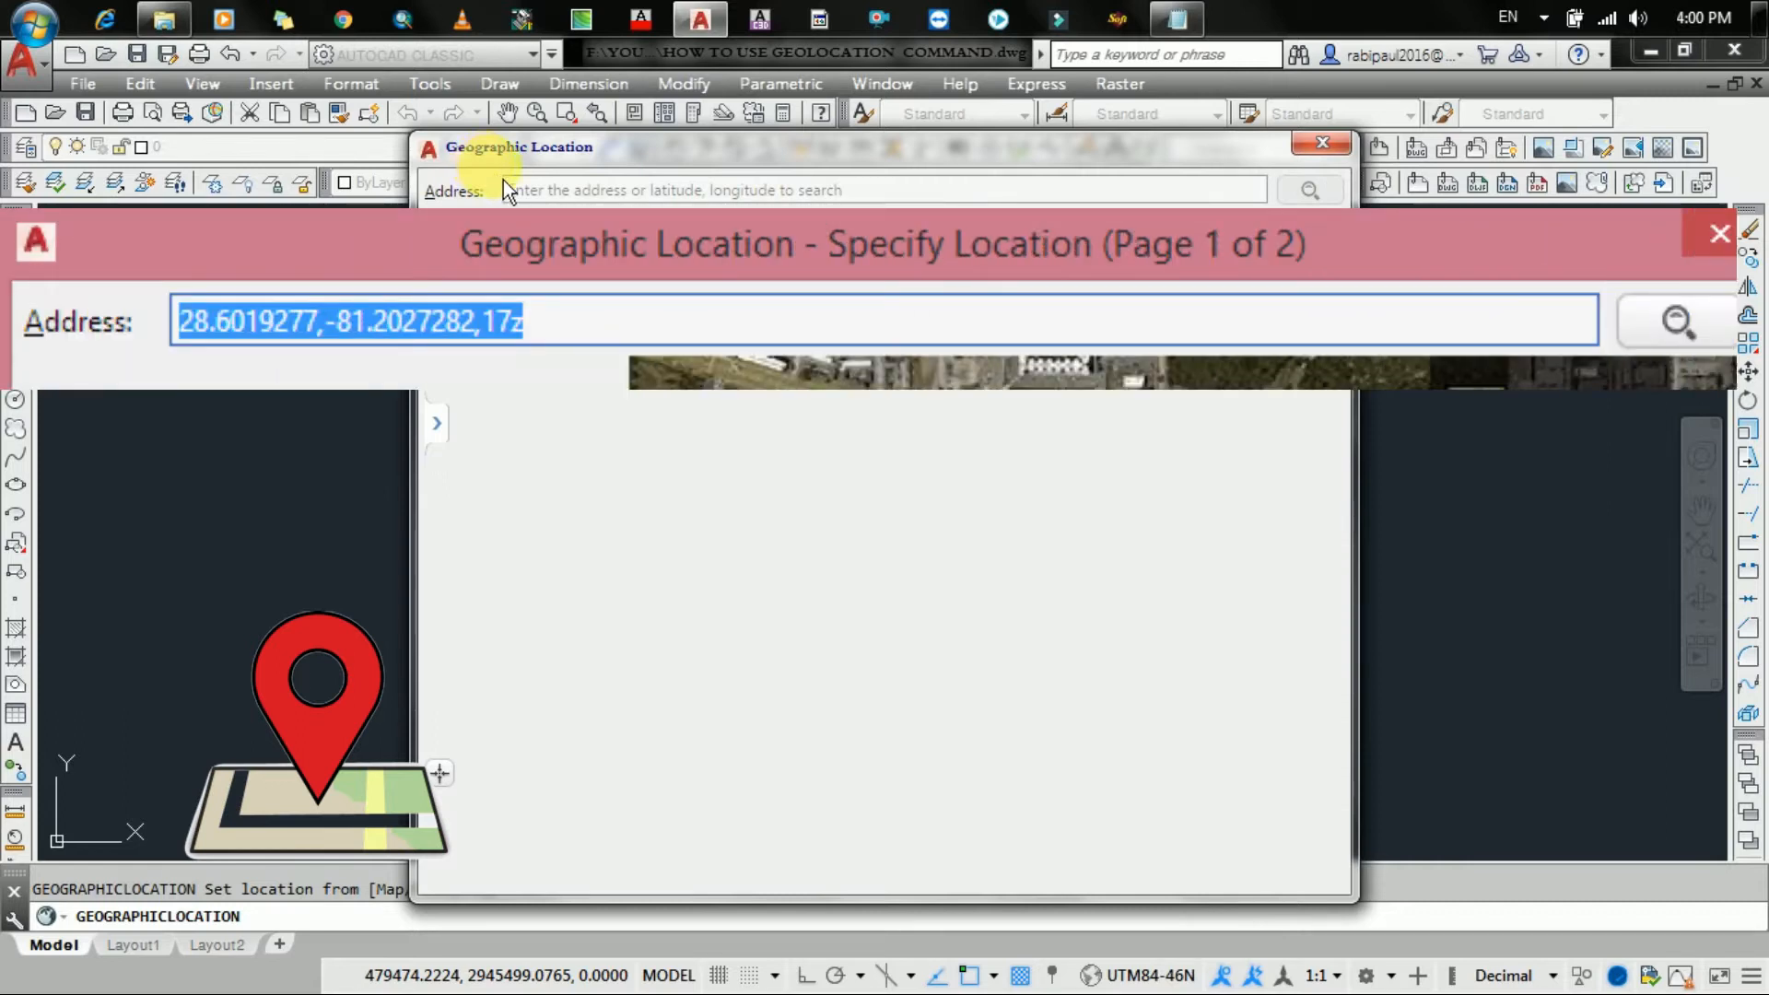
pyautogui.click(516, 189)
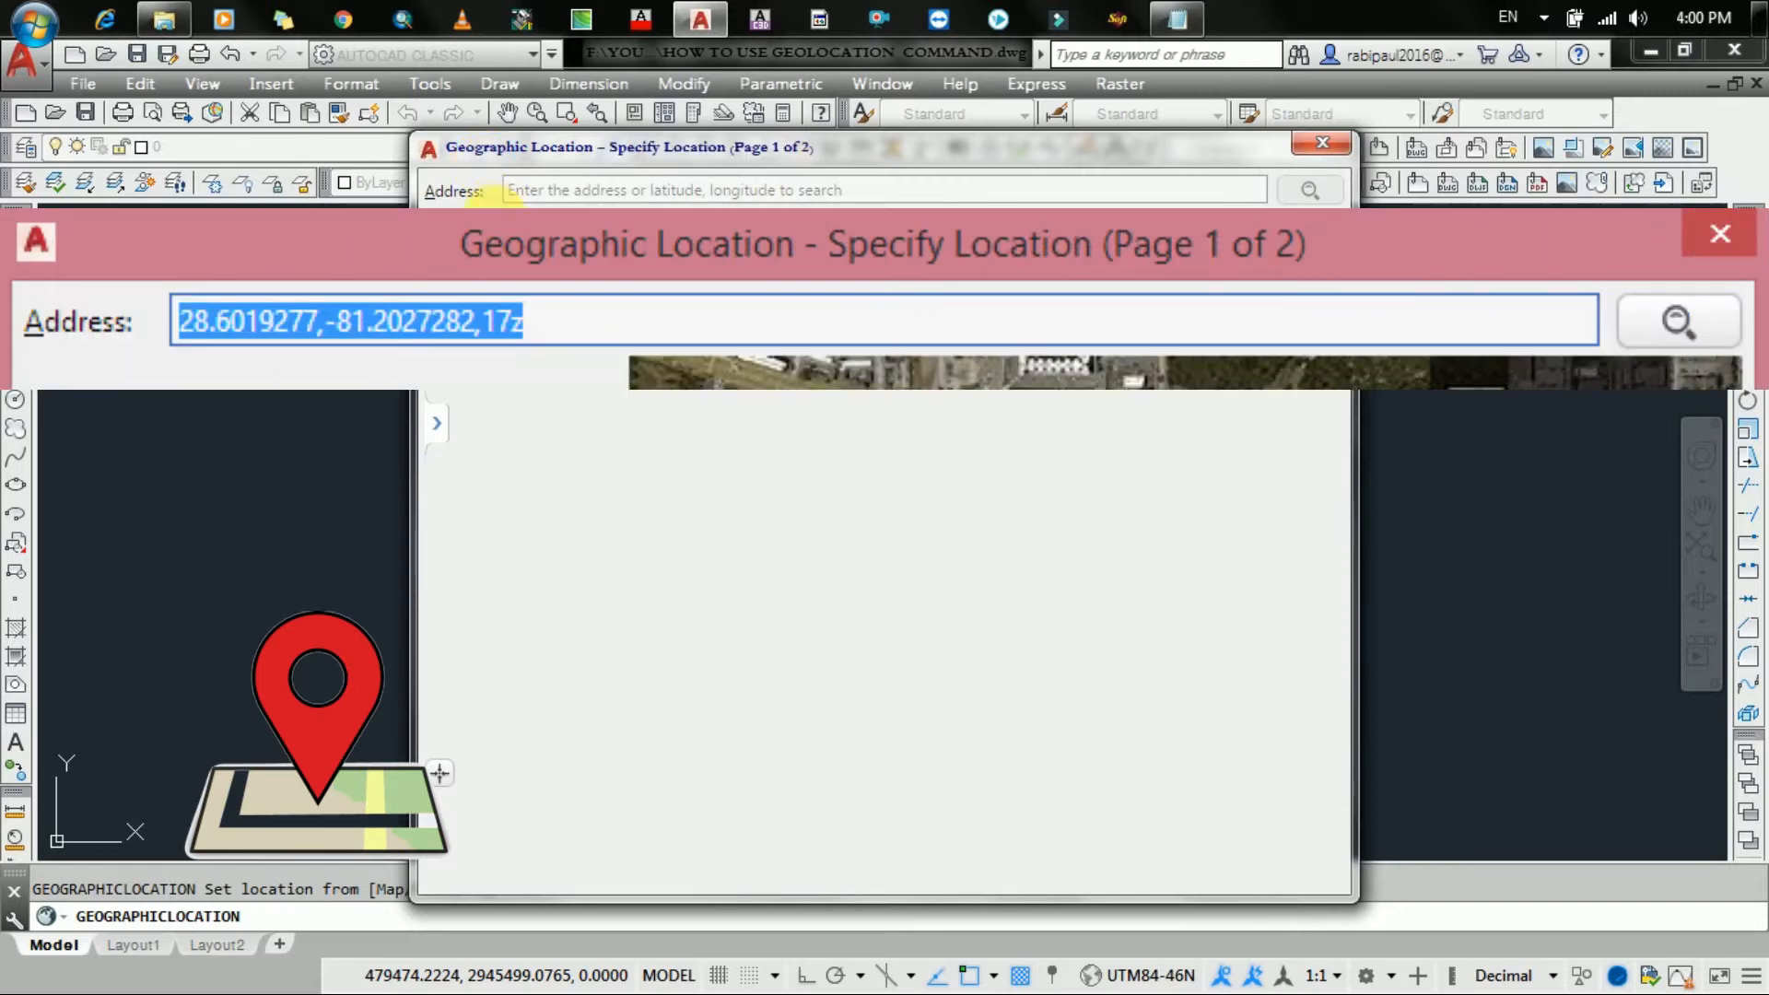
pyautogui.write('26.63022,92.784988')
pyautogui.press('Return')
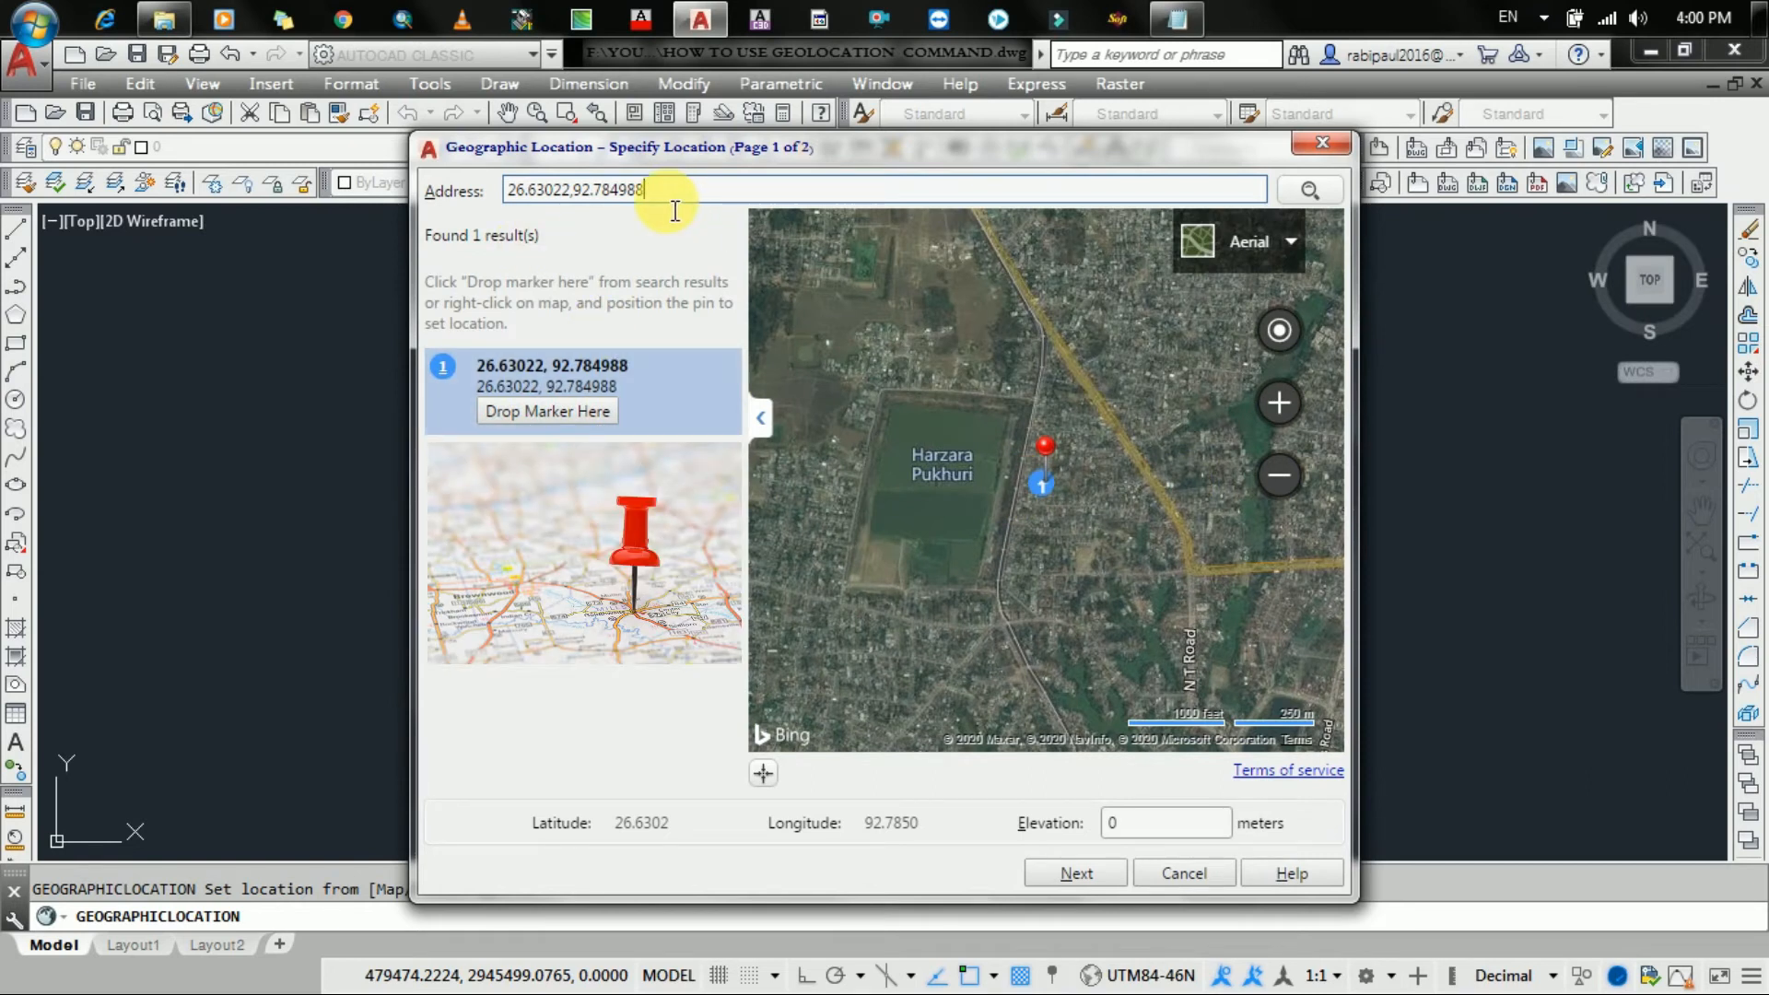
# Clear the searched address and open the LatLong coordinate converter, placing its window over the map.
pyautogui.moveTo(660, 210); pyautogui.dragTo(516, 215)
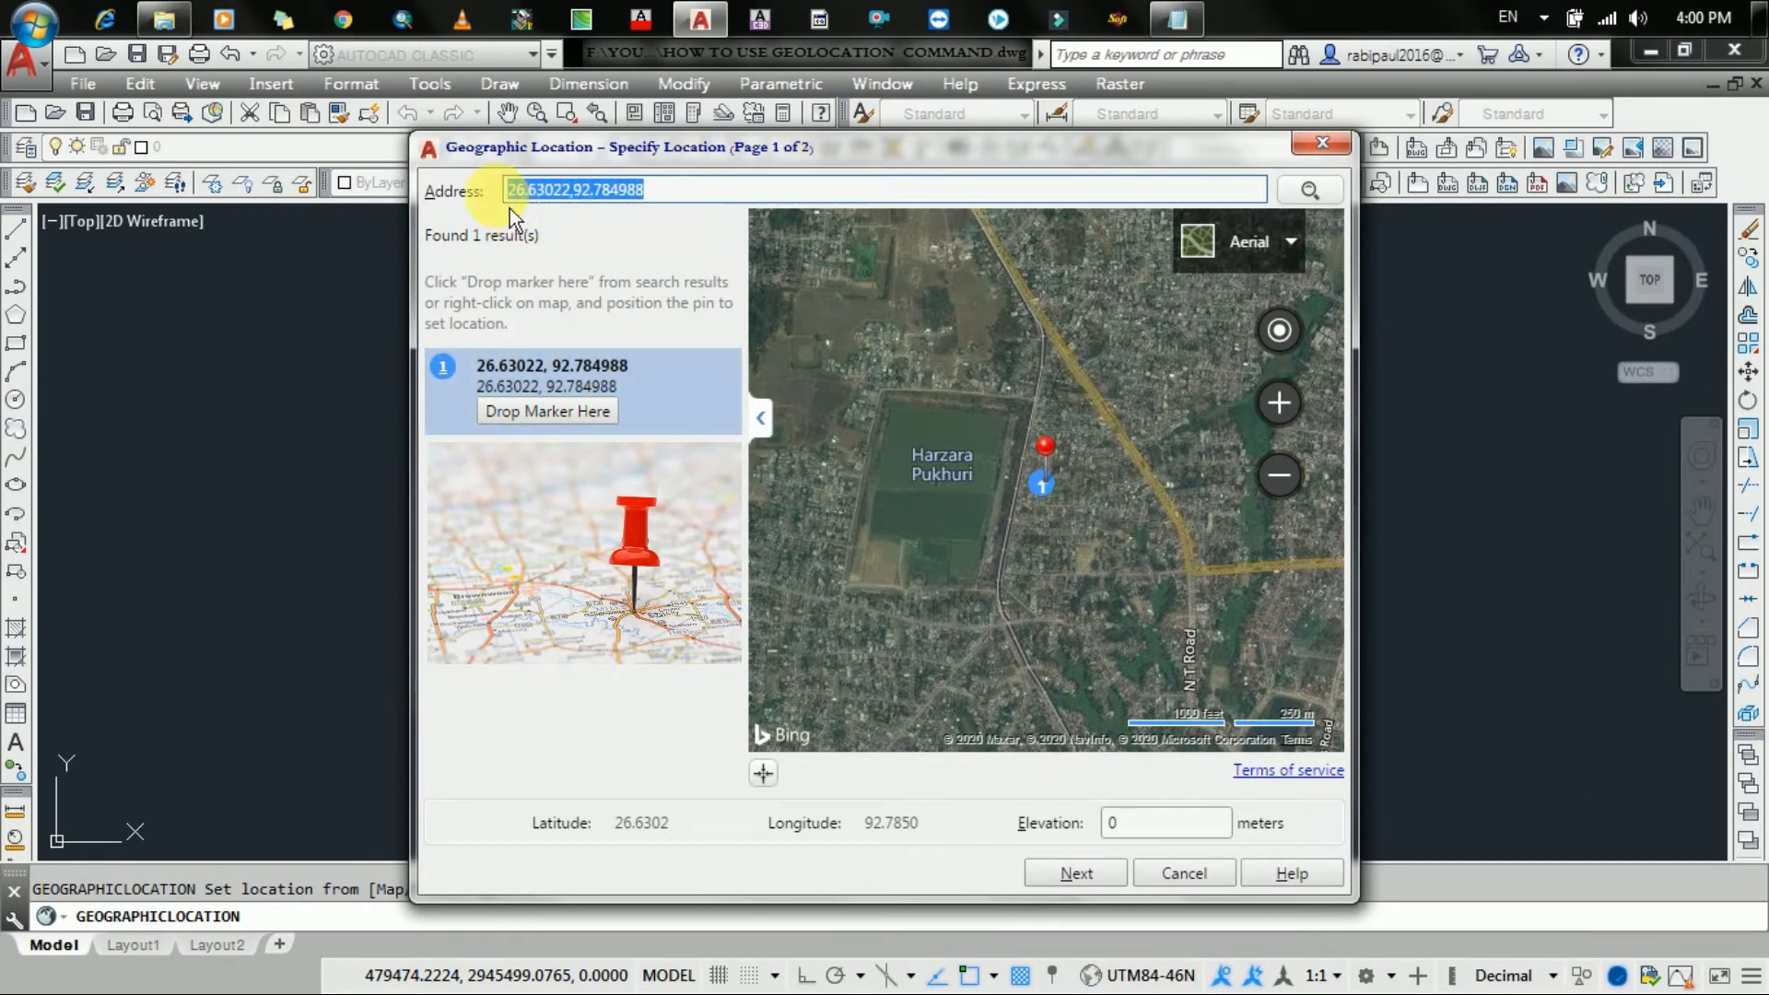
pyautogui.press('BackSpace')
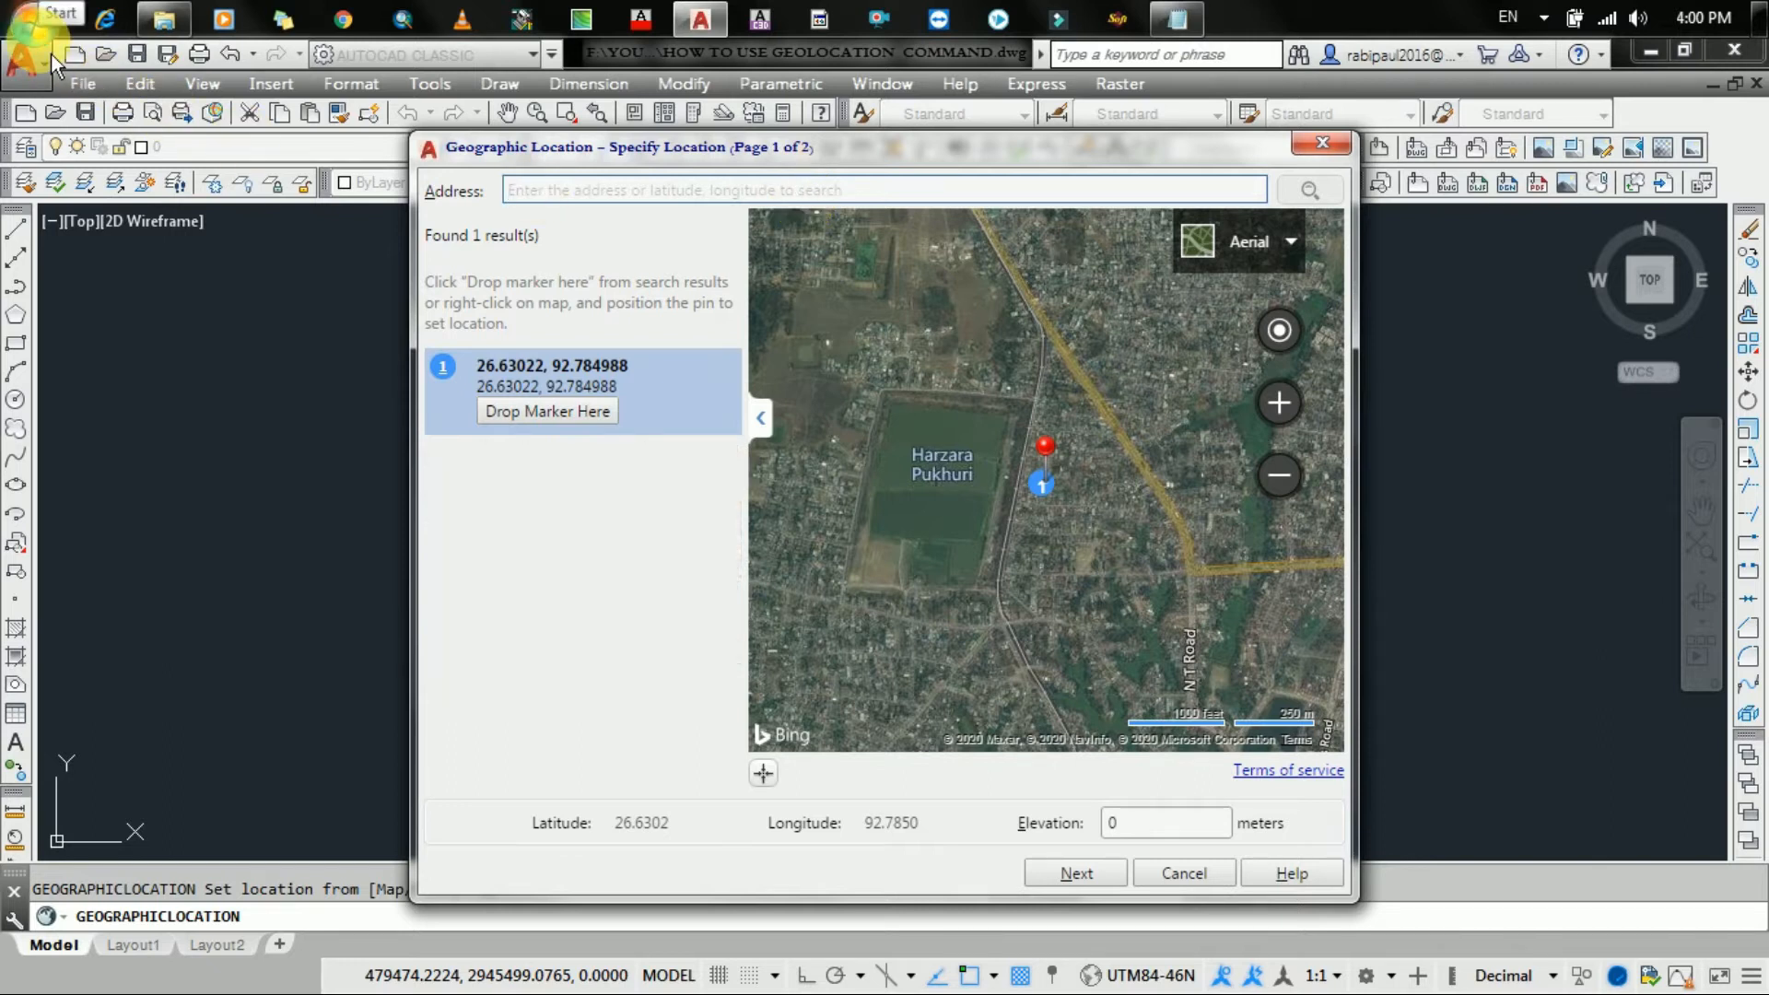
pyautogui.click(38, 25)
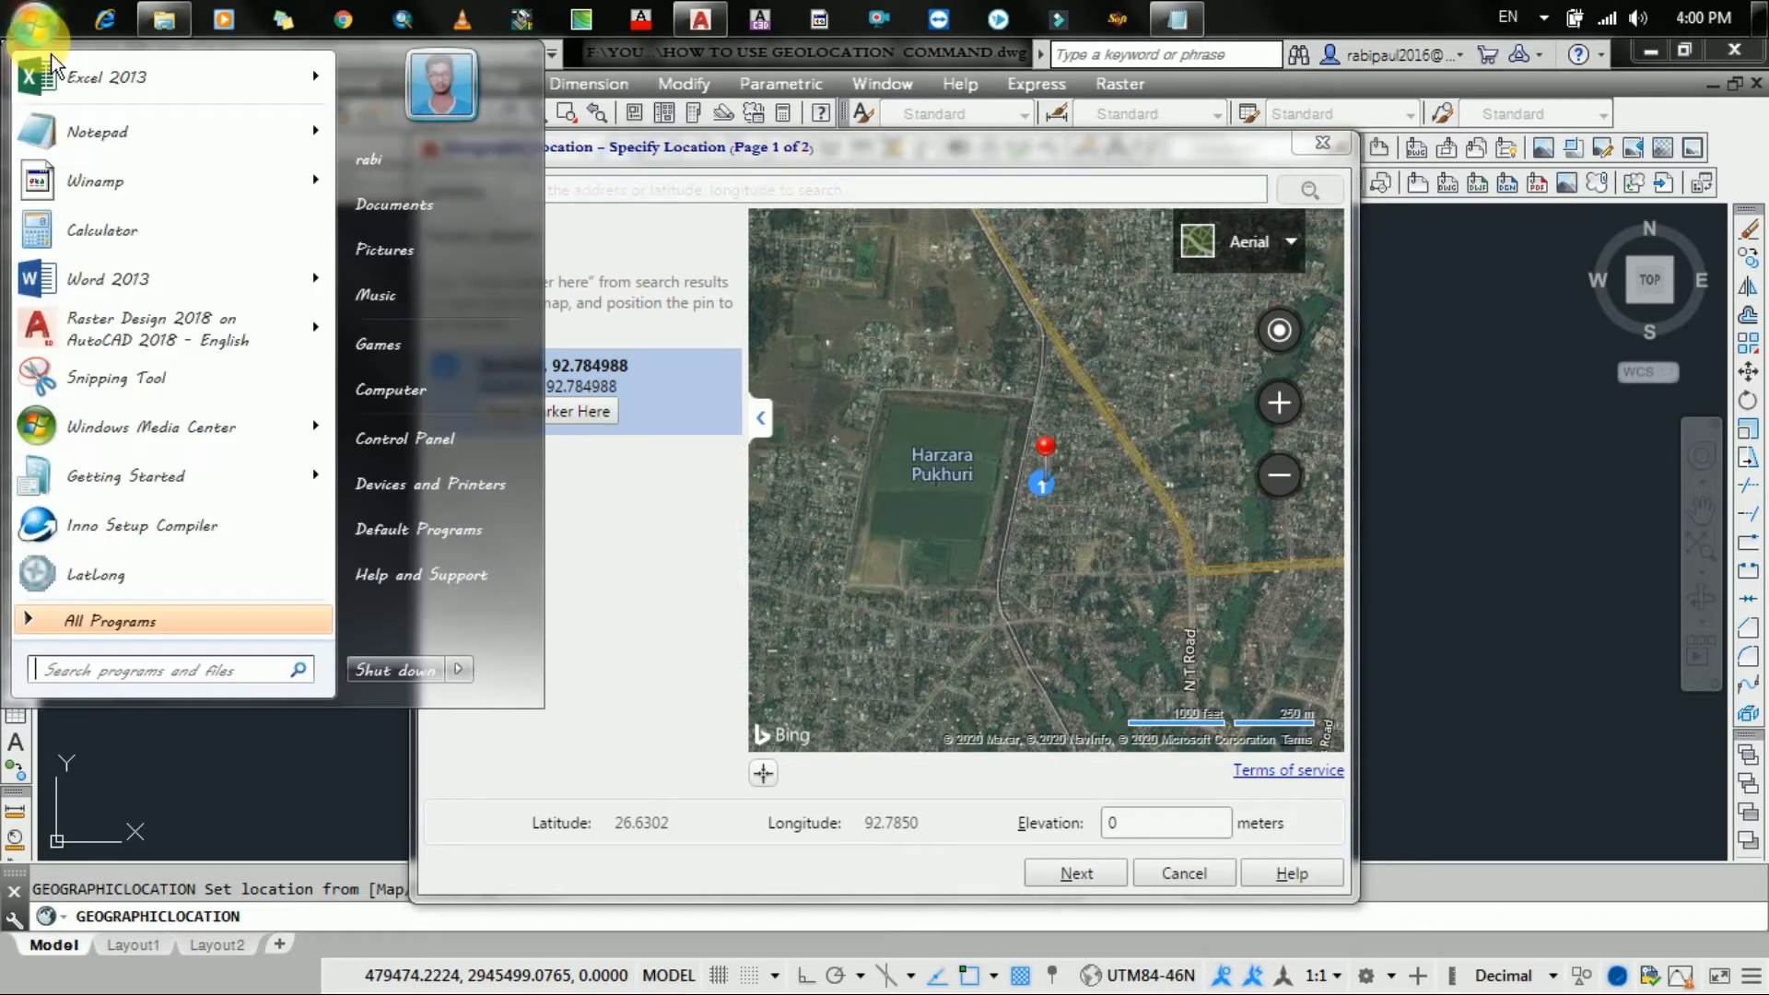
pyautogui.click(202, 580)
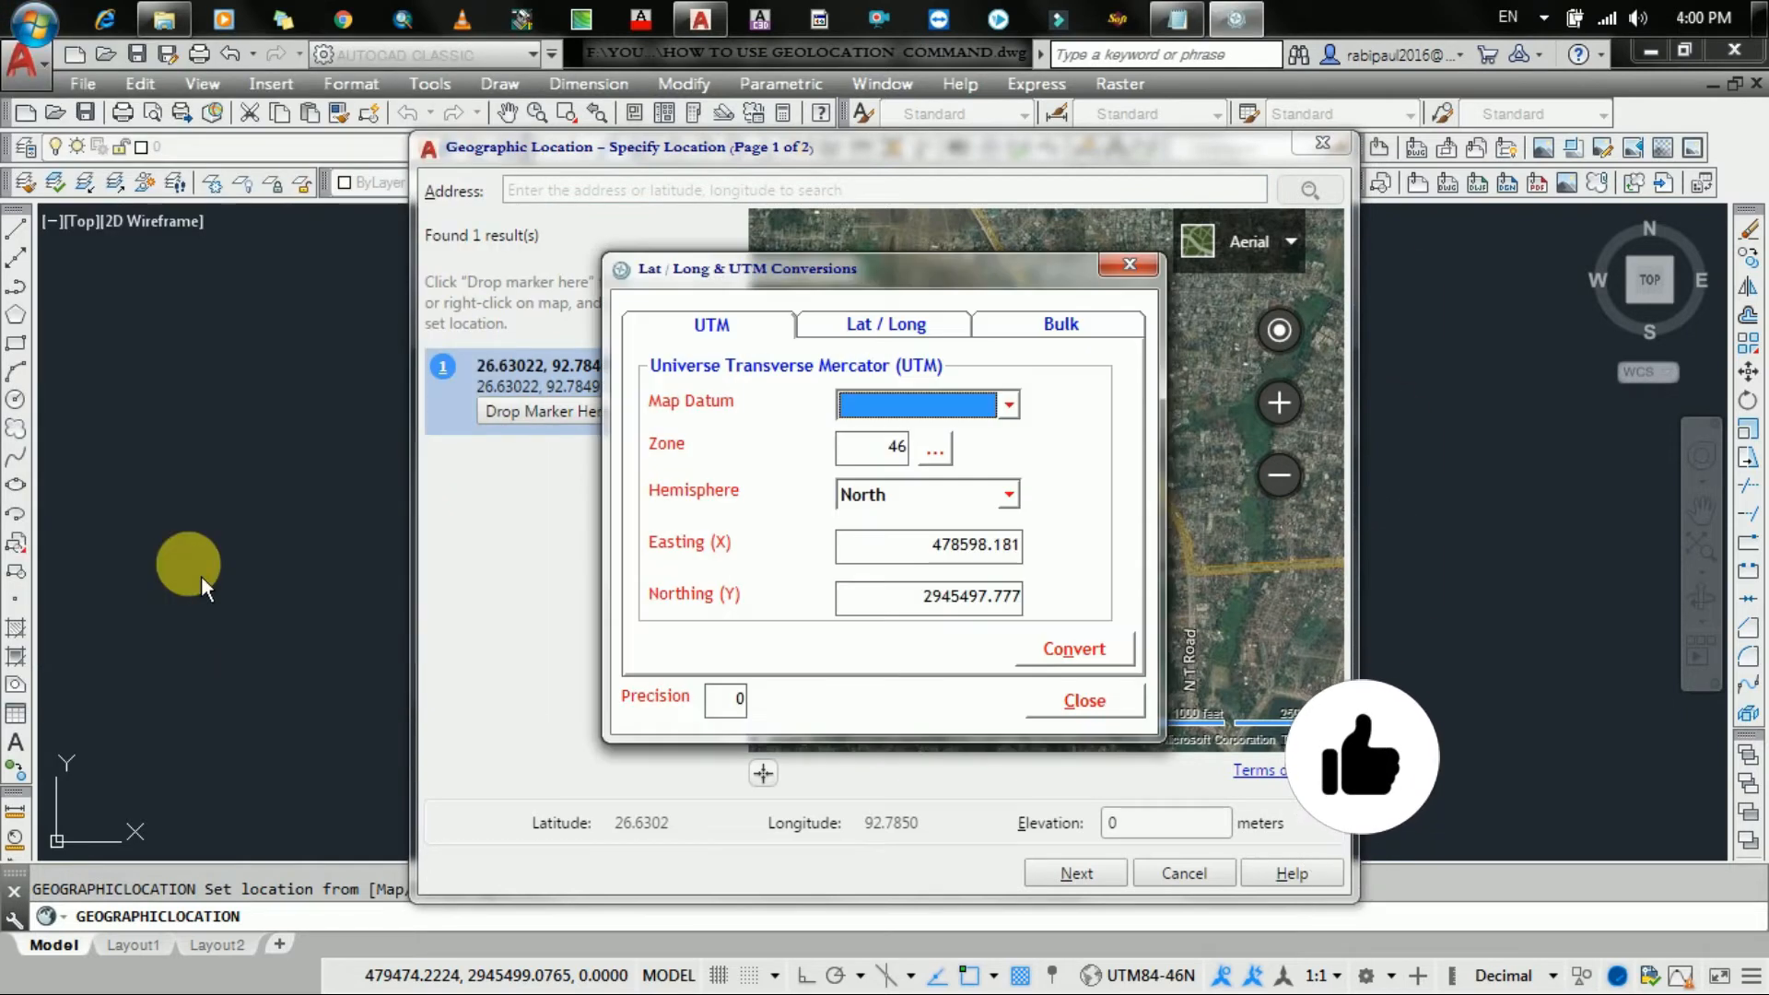
pyautogui.moveTo(799, 282); pyautogui.dragTo(954, 243)
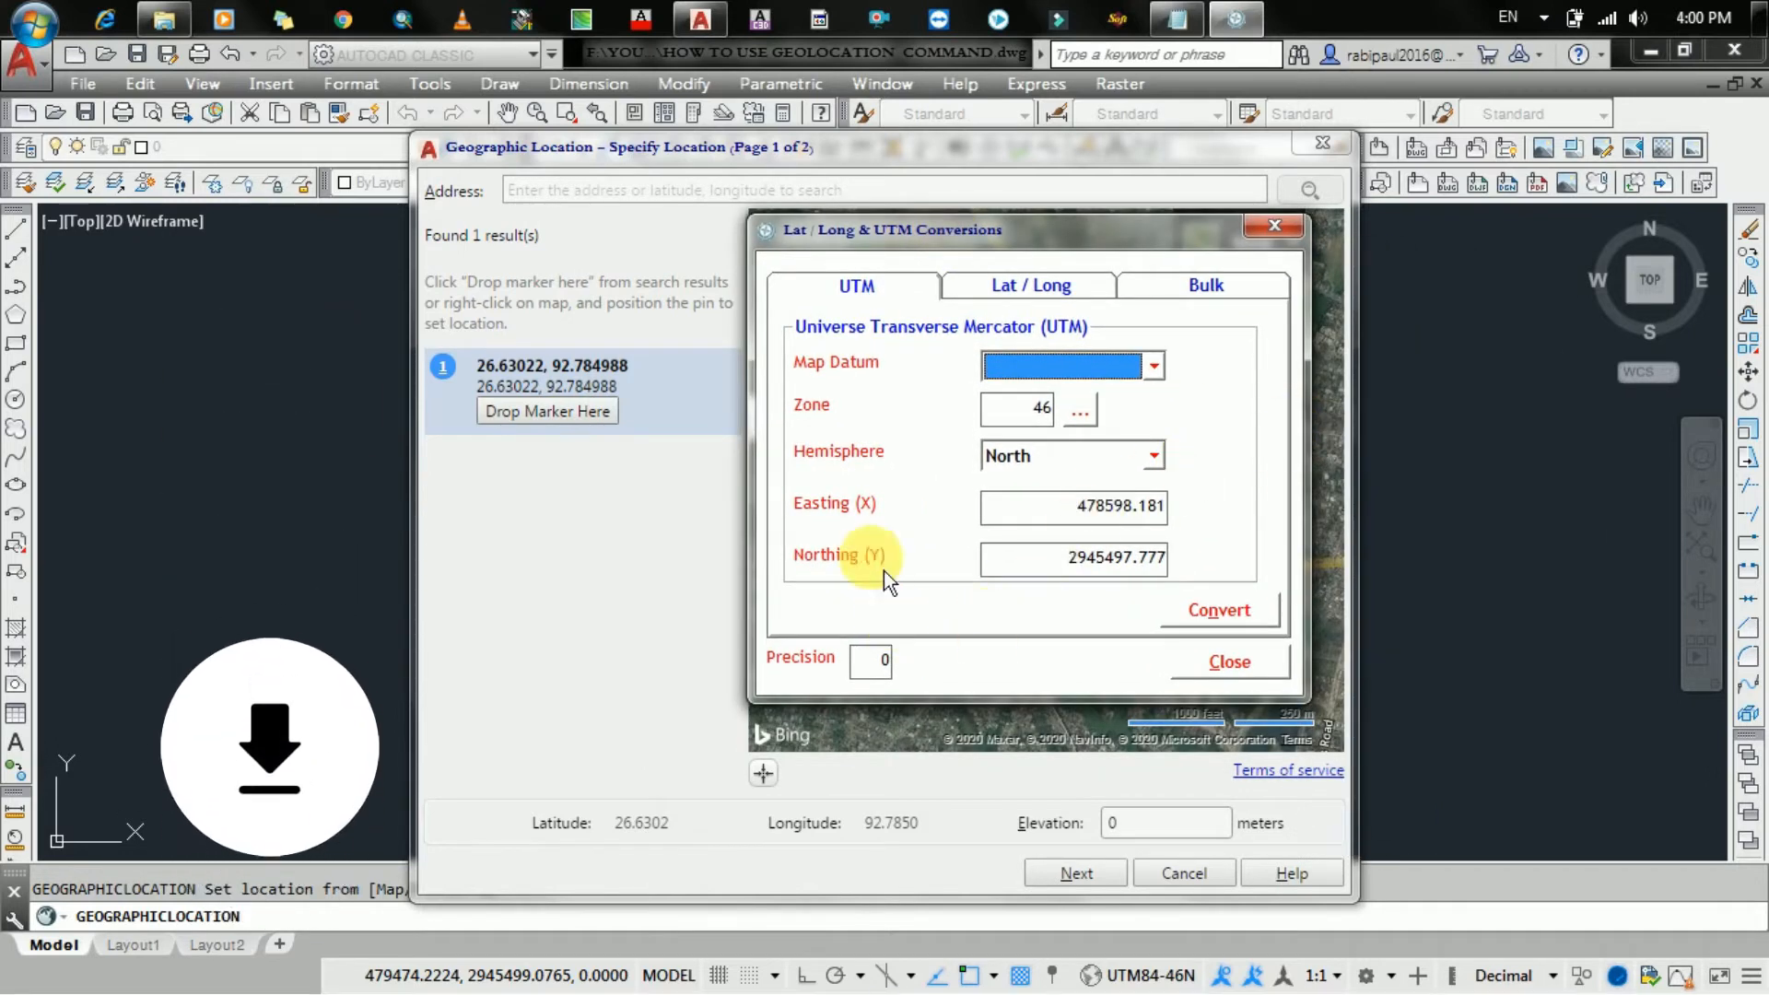
pyautogui.moveTo(985, 254); pyautogui.dragTo(990, 248)
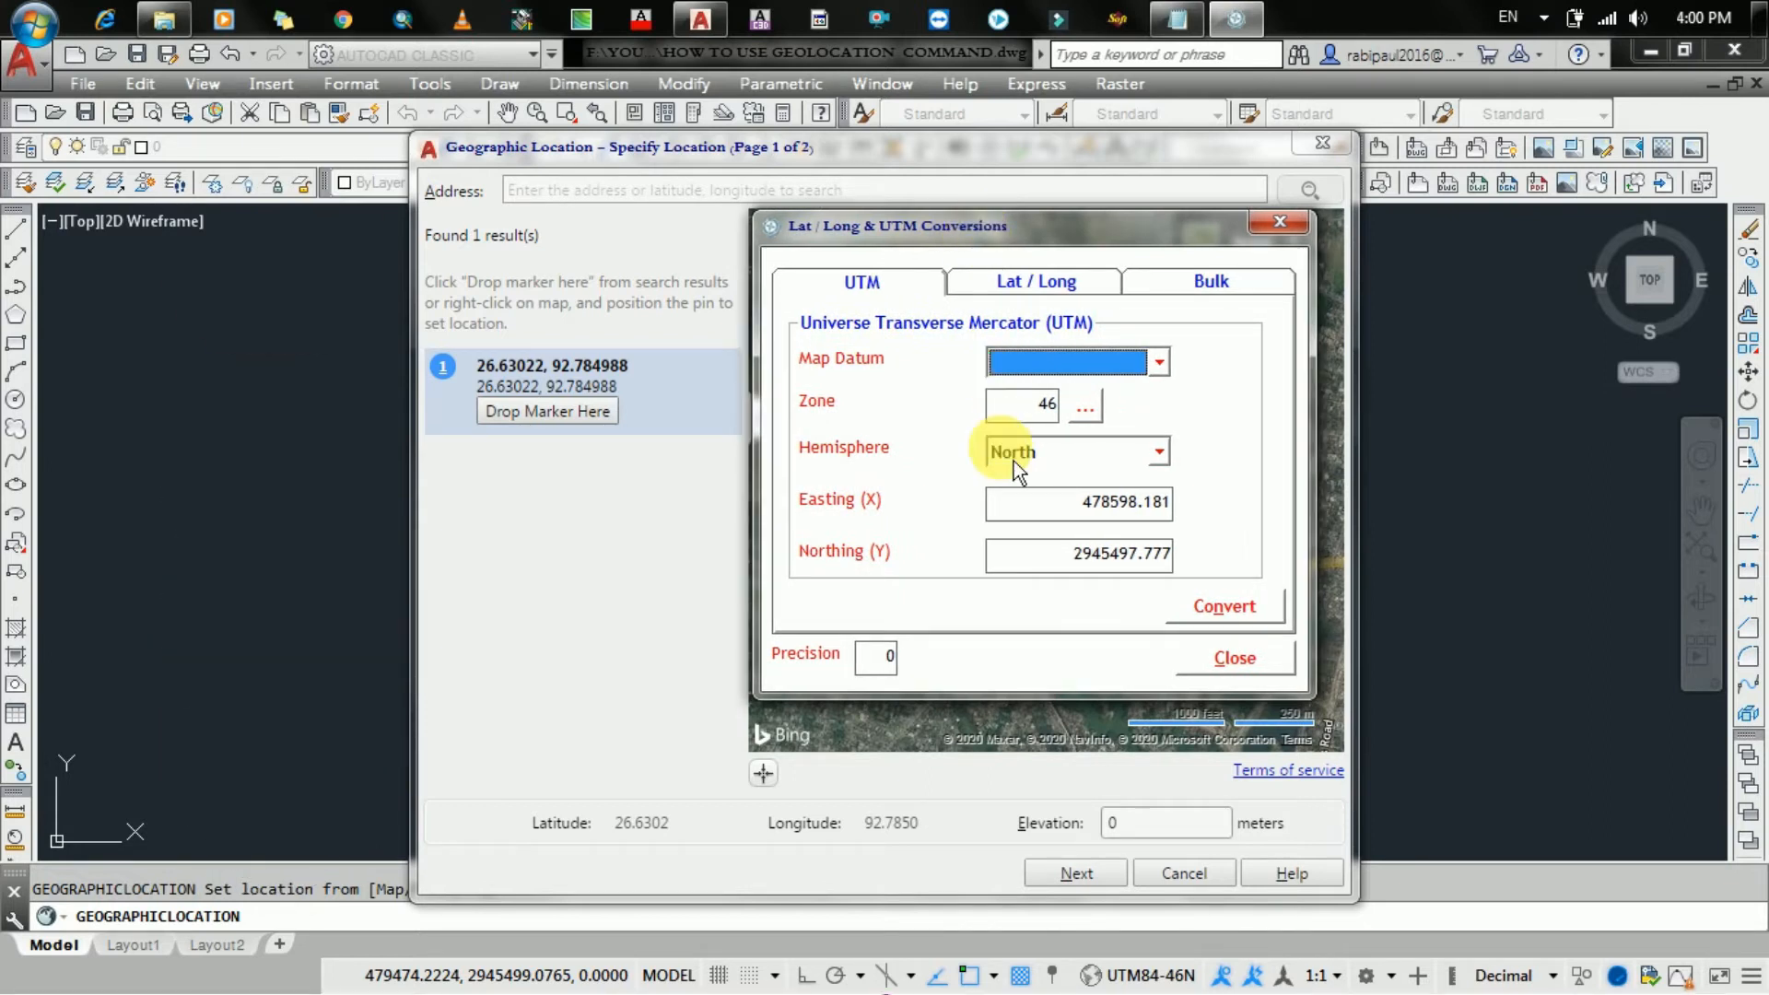
# Set the UTM conversion to map datum NAD83/WGS84, zone 46 and the North hemisphere.
pyautogui.click(1157, 363)
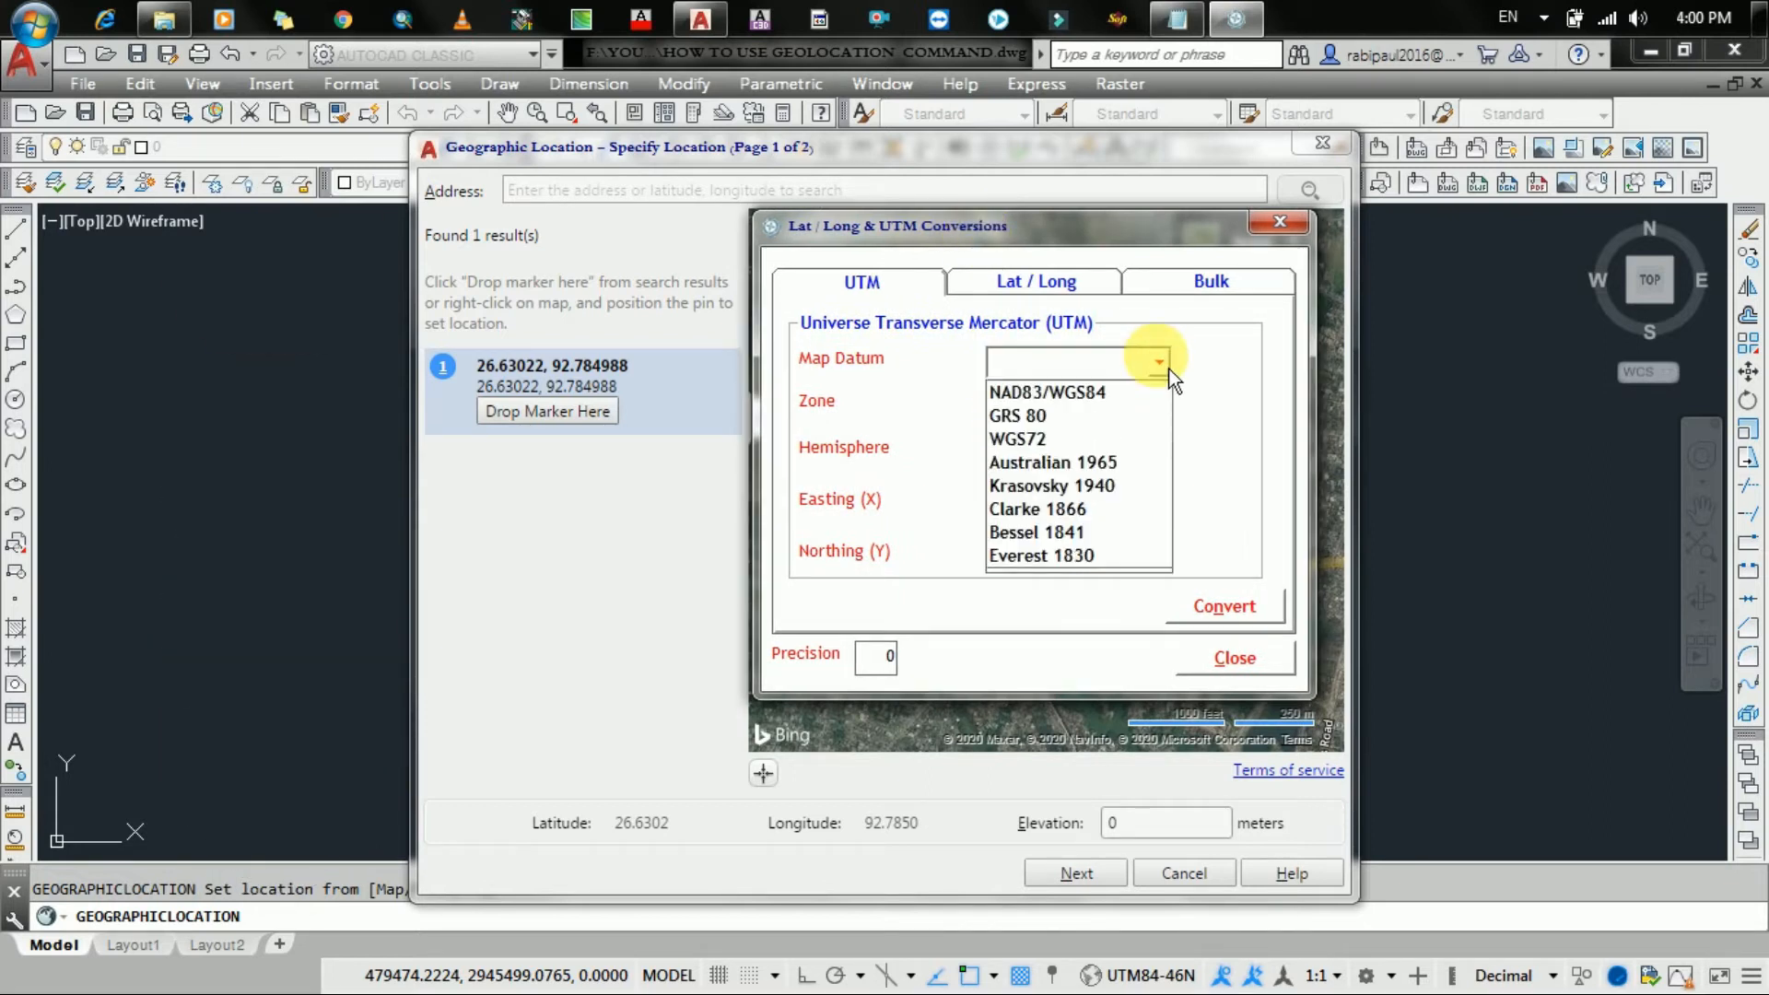
pyautogui.click(1117, 395)
pyautogui.doubleClick(1080, 419)
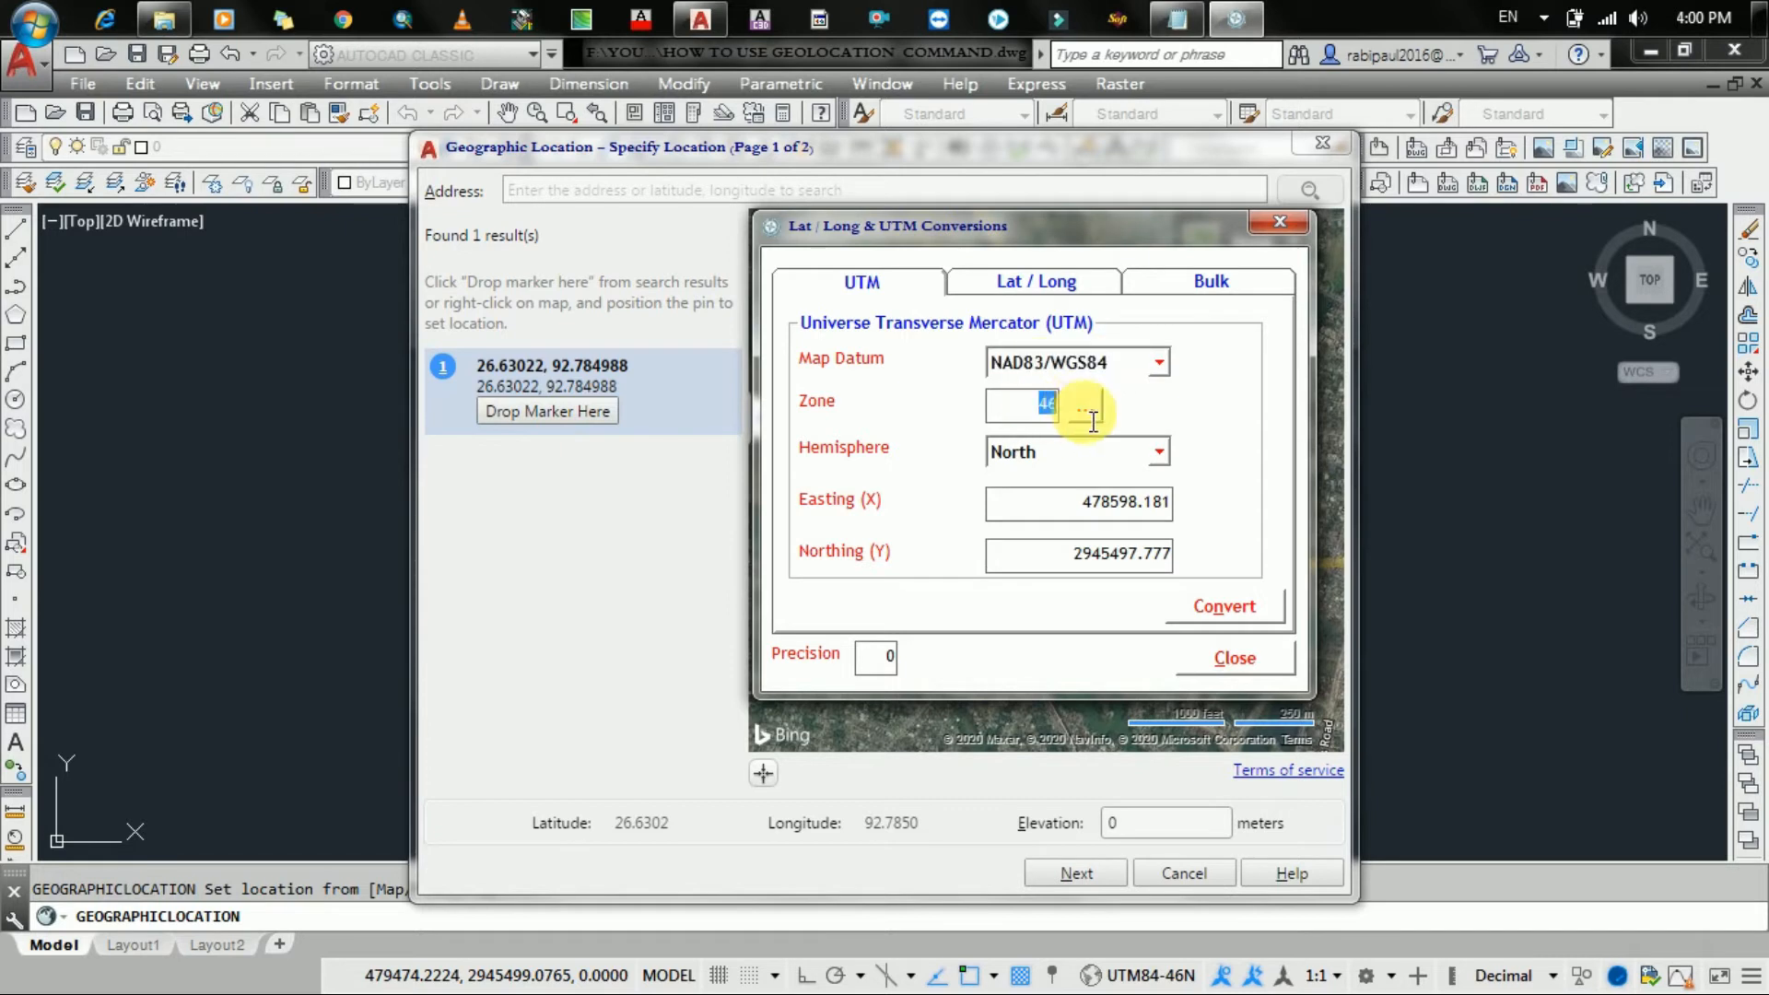
pyautogui.click(1086, 413)
pyautogui.click(1162, 462)
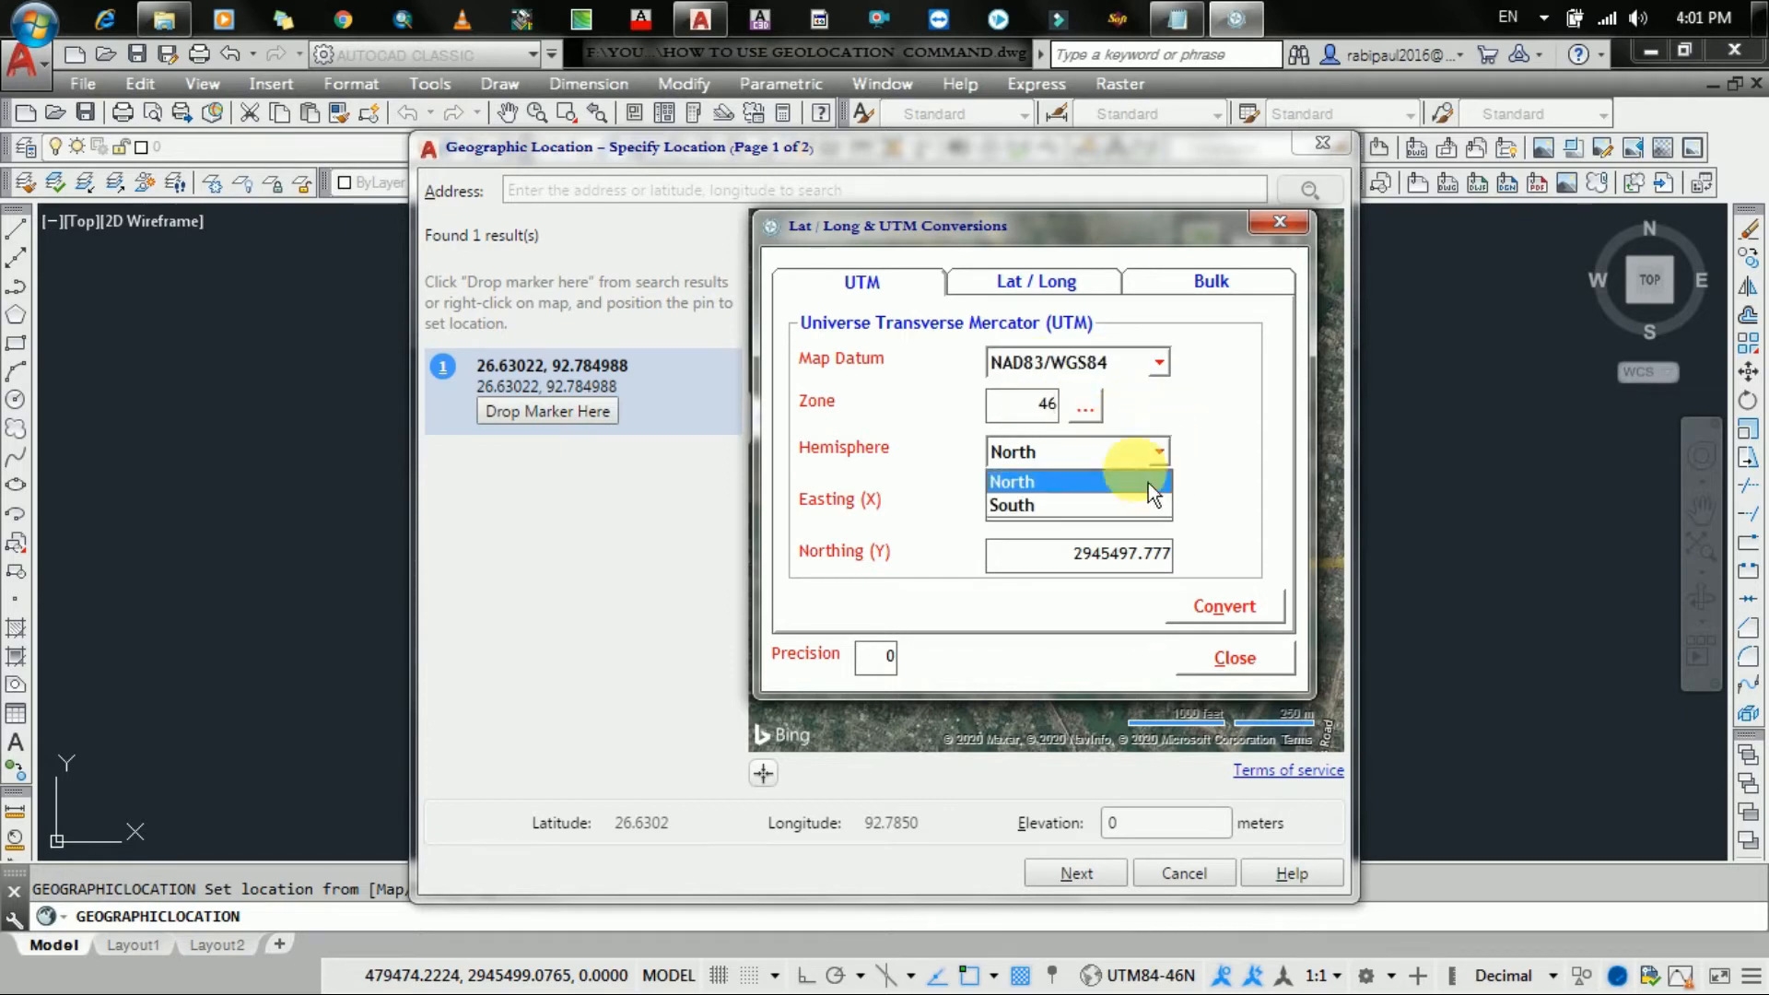
pyautogui.click(1050, 486)
# Replace the UTM coordinates with easting 478598.181 and northing 2945497.777 and convert them to latitude and longitude.
pyautogui.moveTo(1073, 506); pyautogui.dragTo(1213, 518)
pyautogui.press('Delete')
pyautogui.moveTo(1069, 560); pyautogui.dragTo(1190, 582)
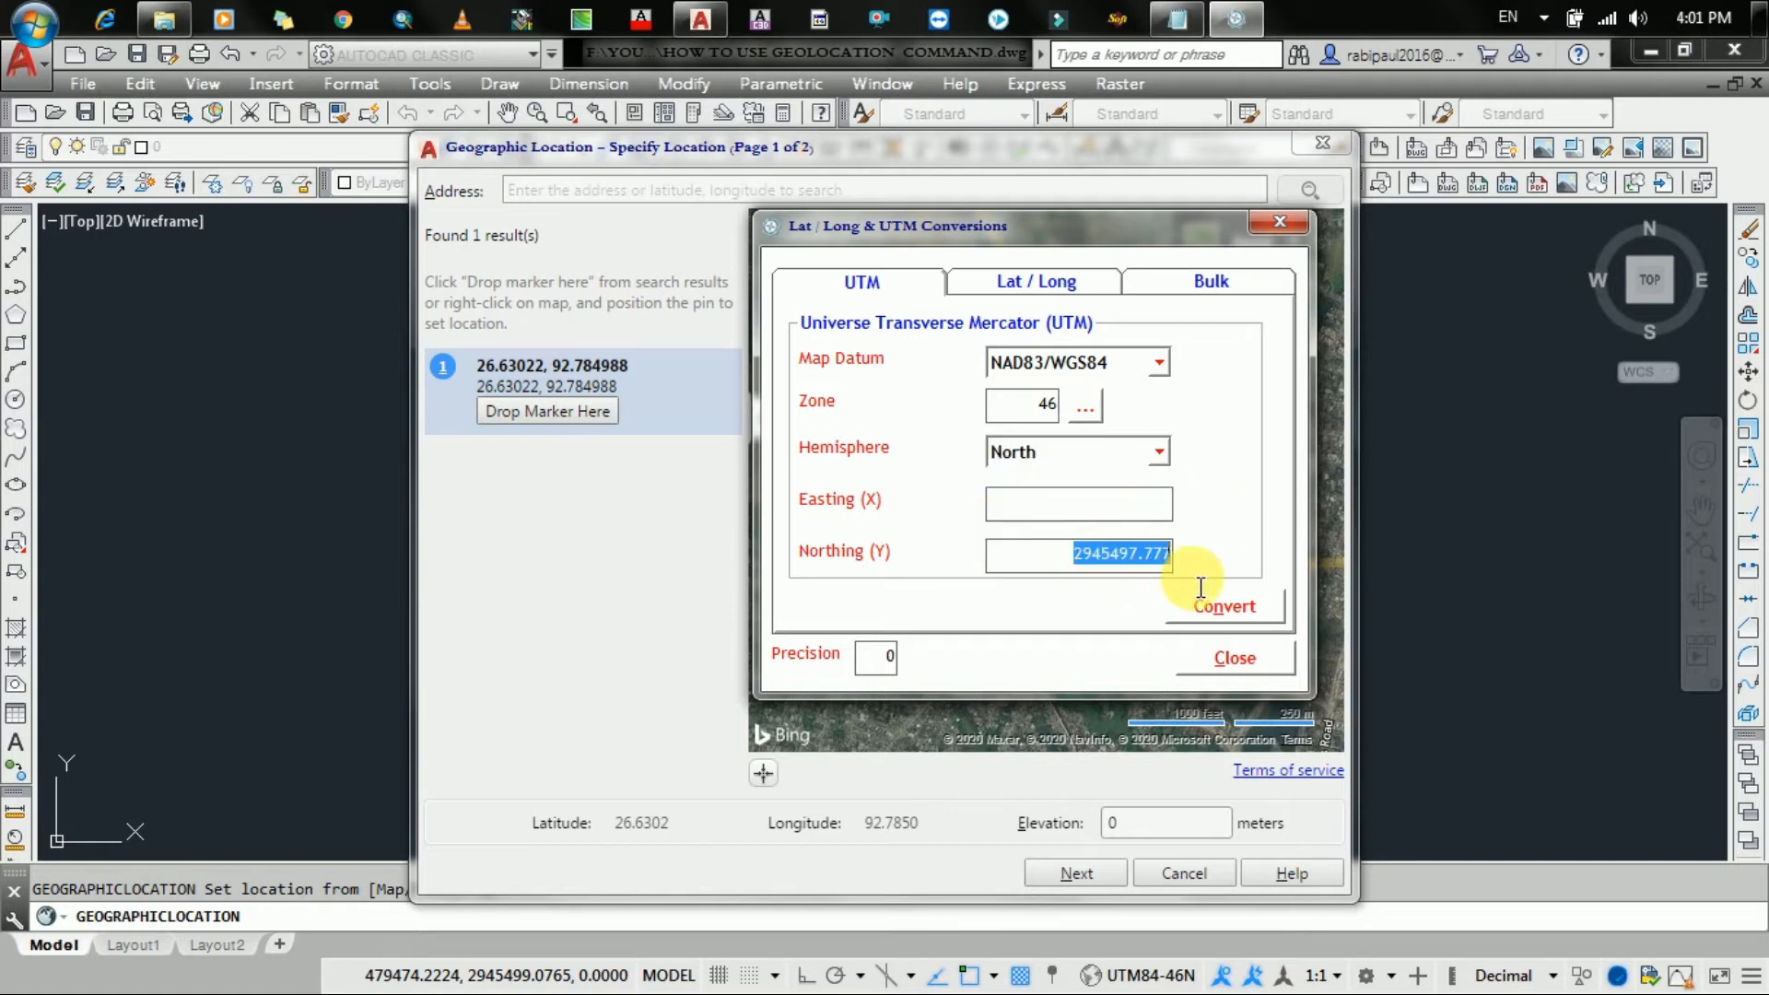
pyautogui.press('Delete')
pyautogui.click(1135, 509)
pyautogui.write('478598.181')
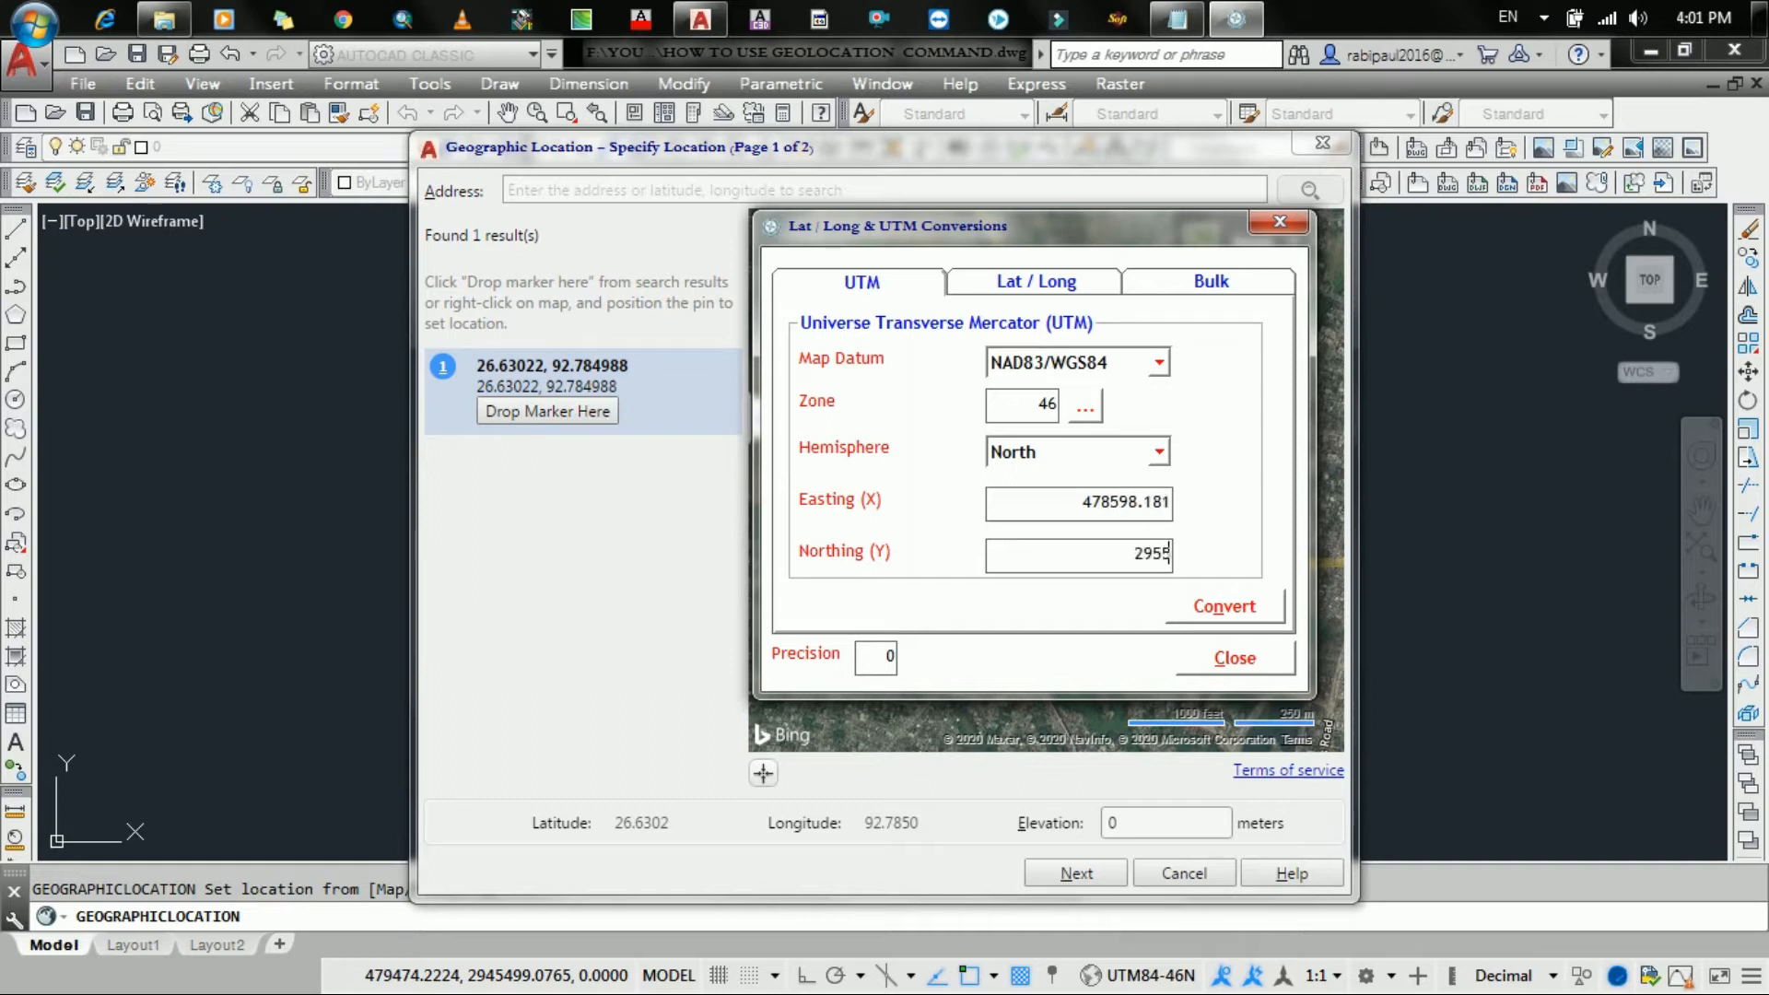
pyautogui.write('2945497.777')
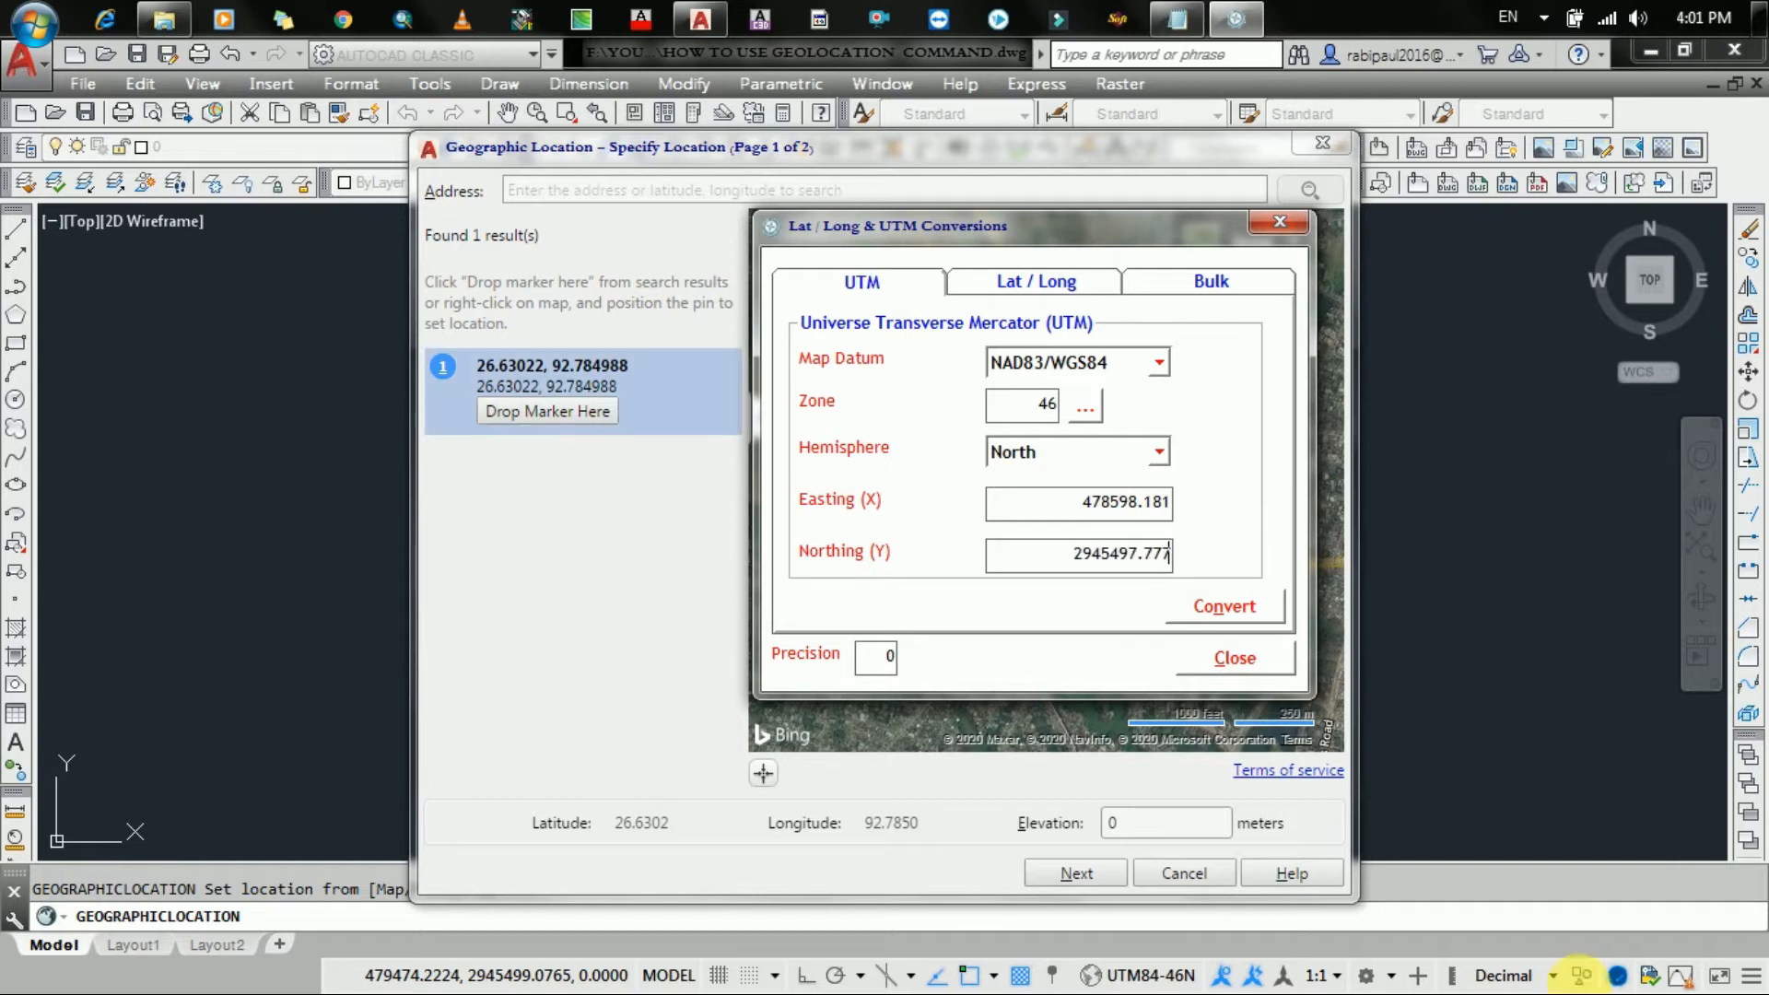
pyautogui.click(1225, 605)
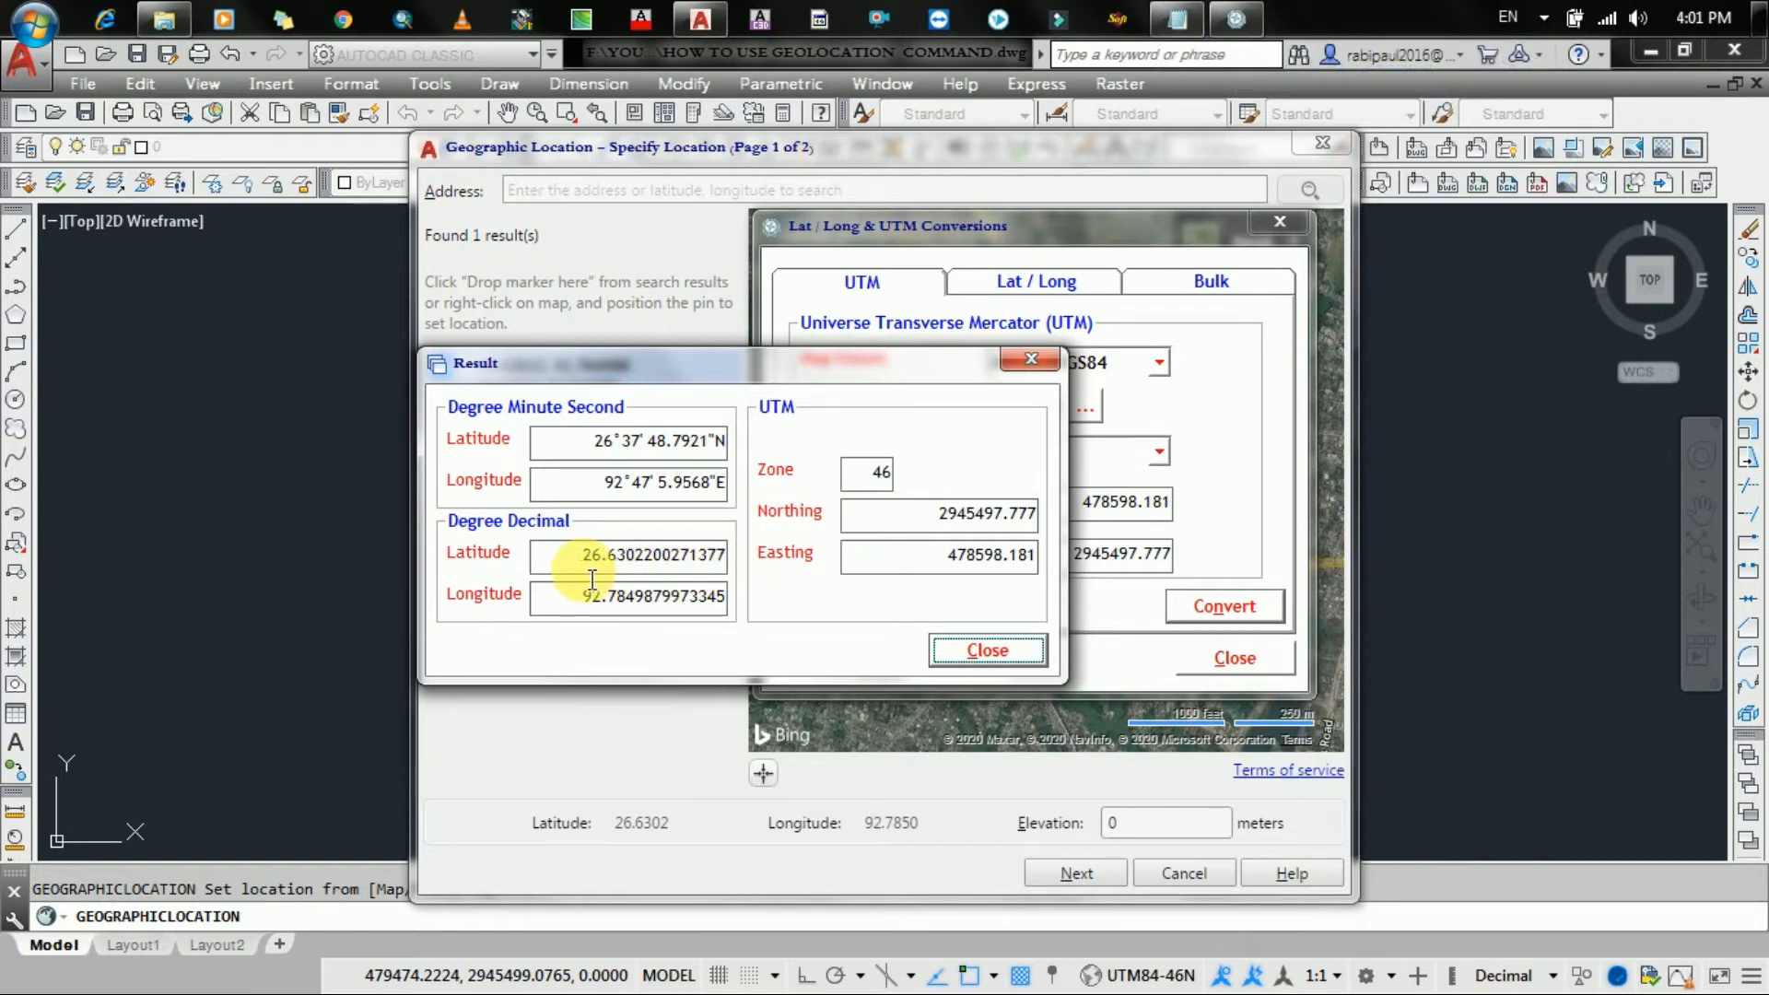
# Copy the decimal-degree latitude from the conversion result into the empty Notepad document.
pyautogui.moveTo(584, 564); pyautogui.dragTo(753, 578)
pyautogui.hotkey('ctrl', 'c')
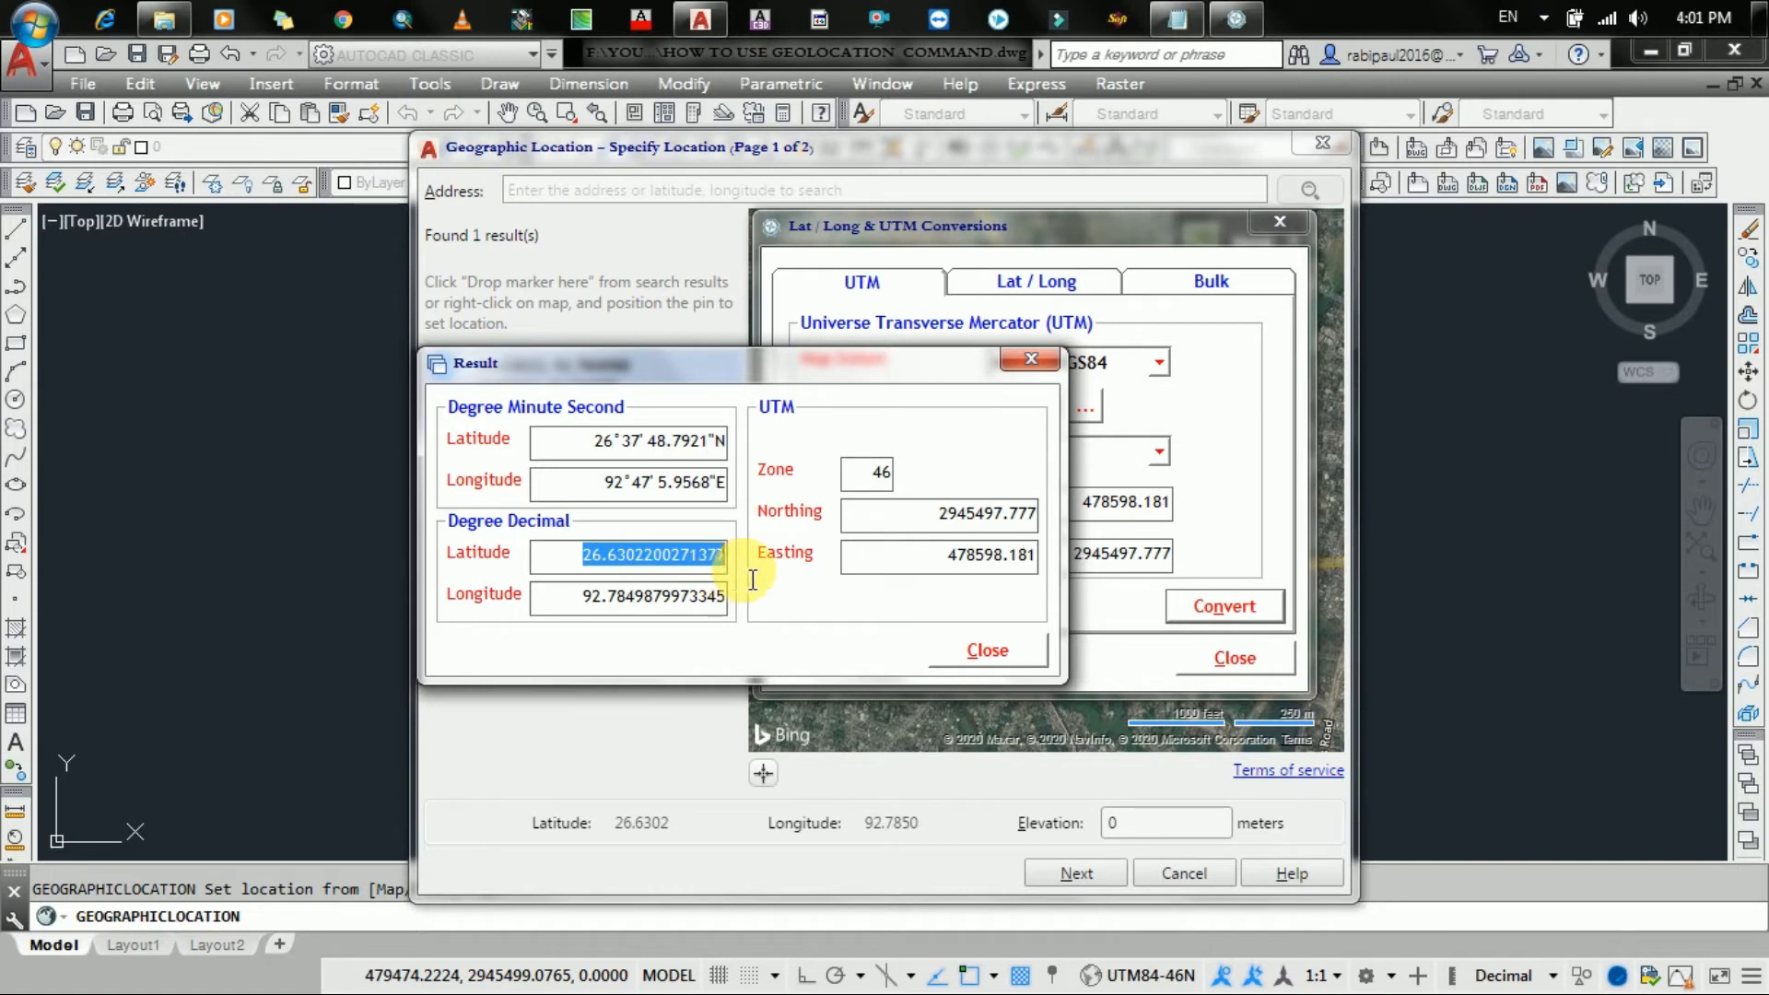
pyautogui.click(1177, 16)
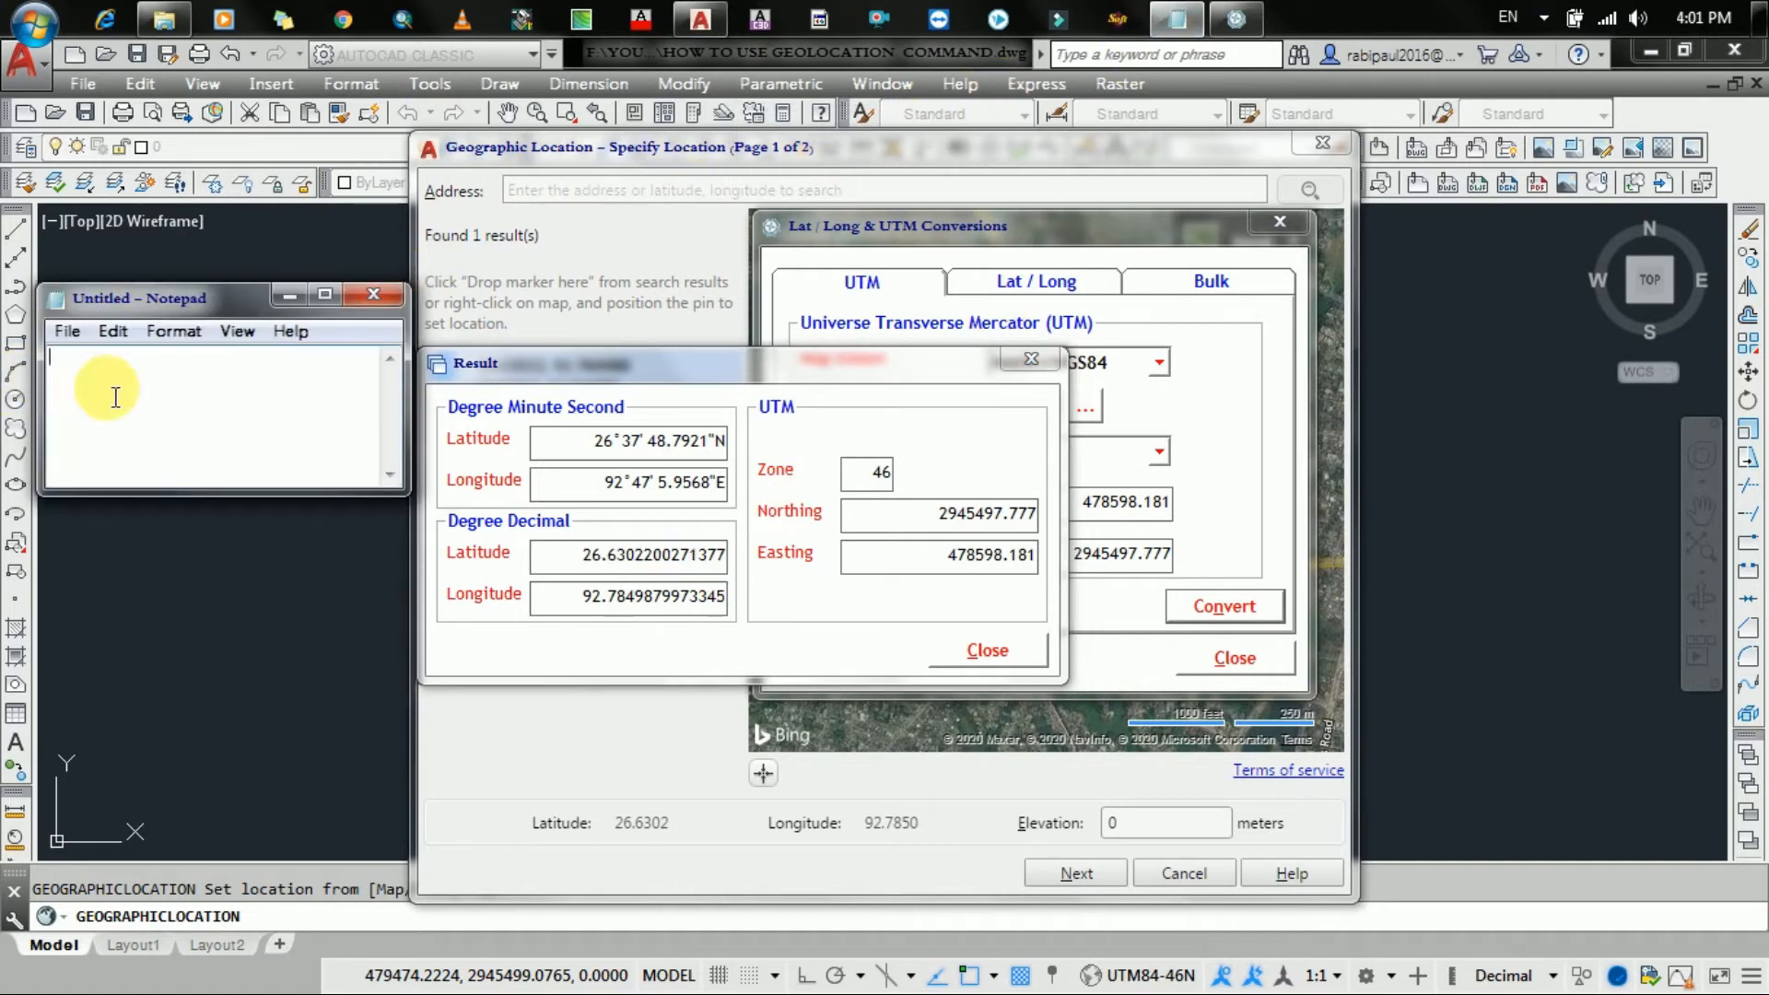
pyautogui.hotkey('ctrl', 'v')
# Copy the decimal-degree longitude onto a second line in Notepad and close the result and the converter.
pyautogui.moveTo(585, 599); pyautogui.dragTo(748, 621)
pyautogui.hotkey('ctrl', 'c')
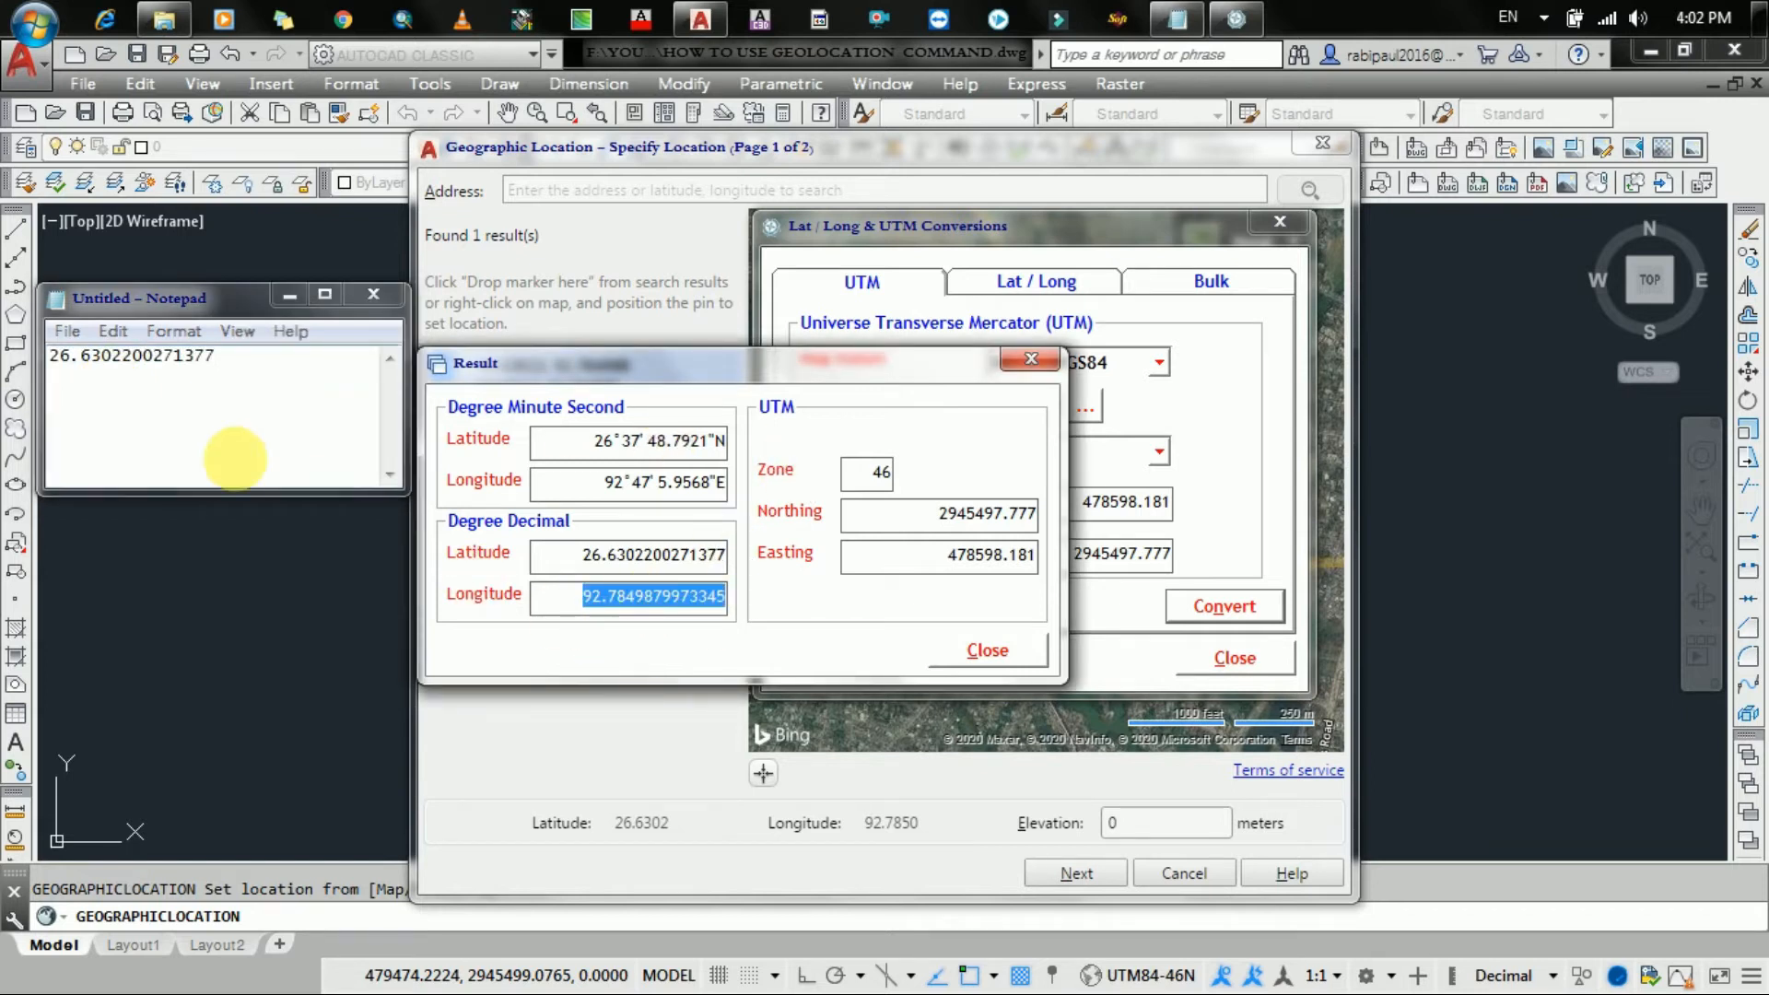
pyautogui.click(107, 431)
pyautogui.click(255, 378)
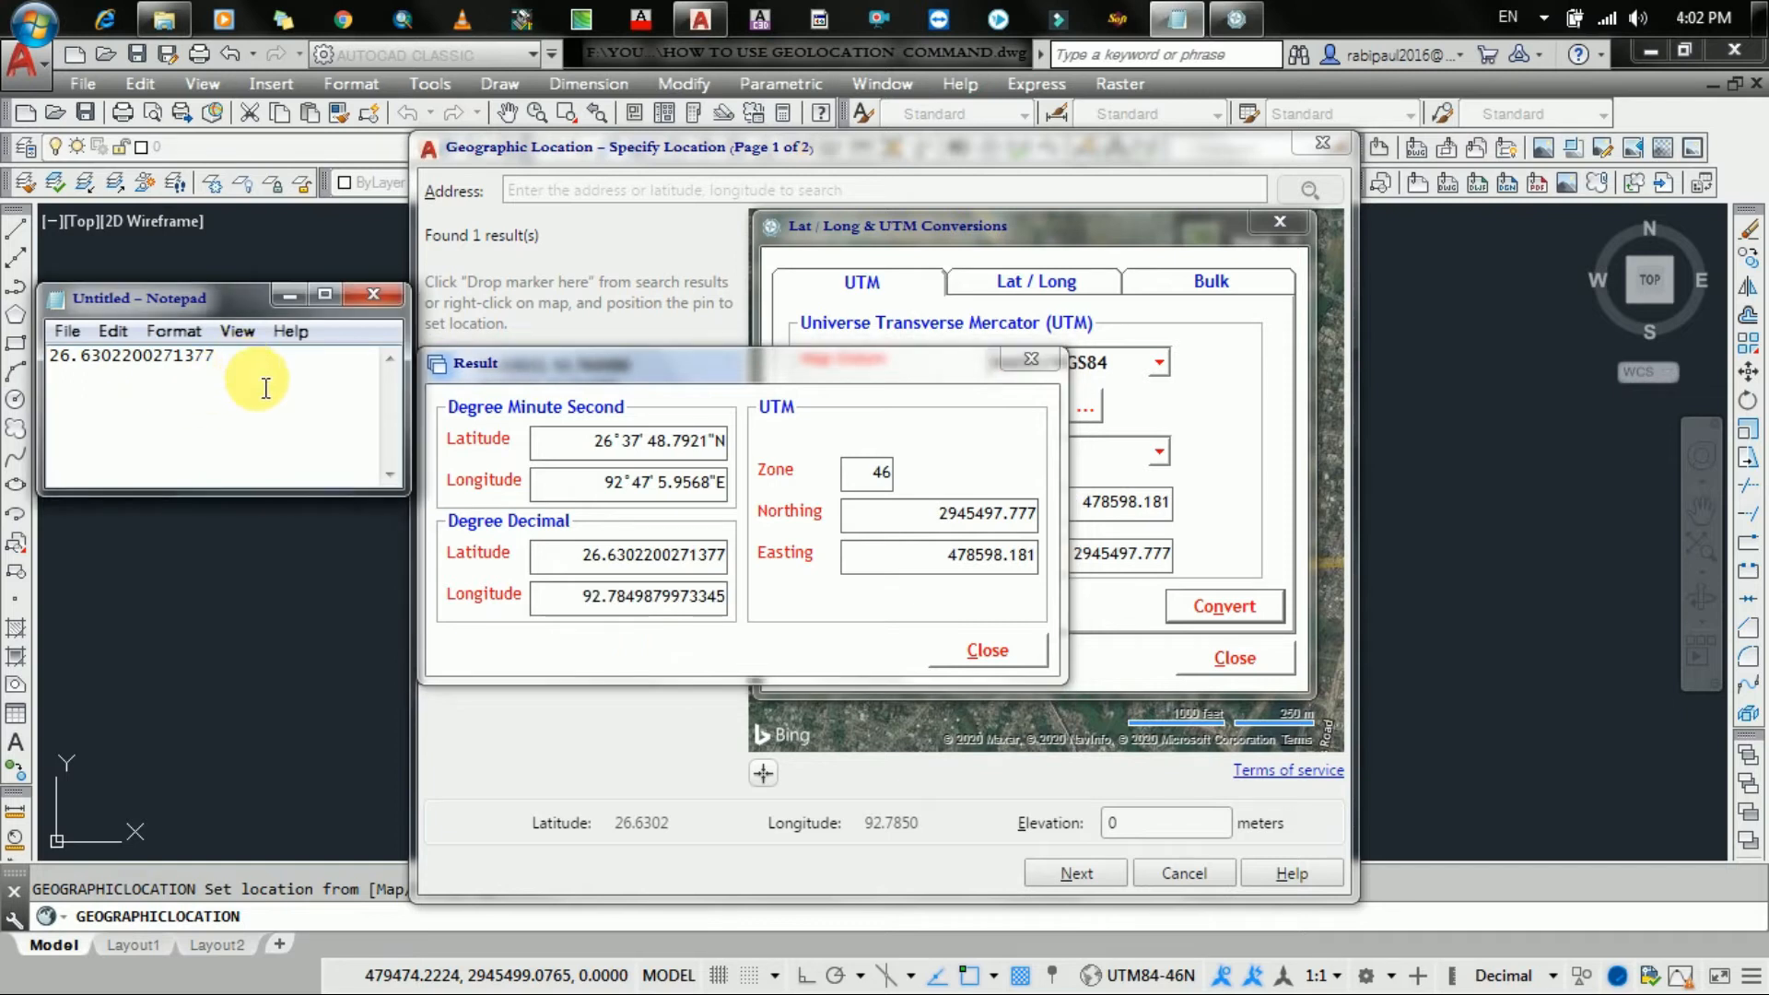
pyautogui.hotkey('ctrl', 'v')
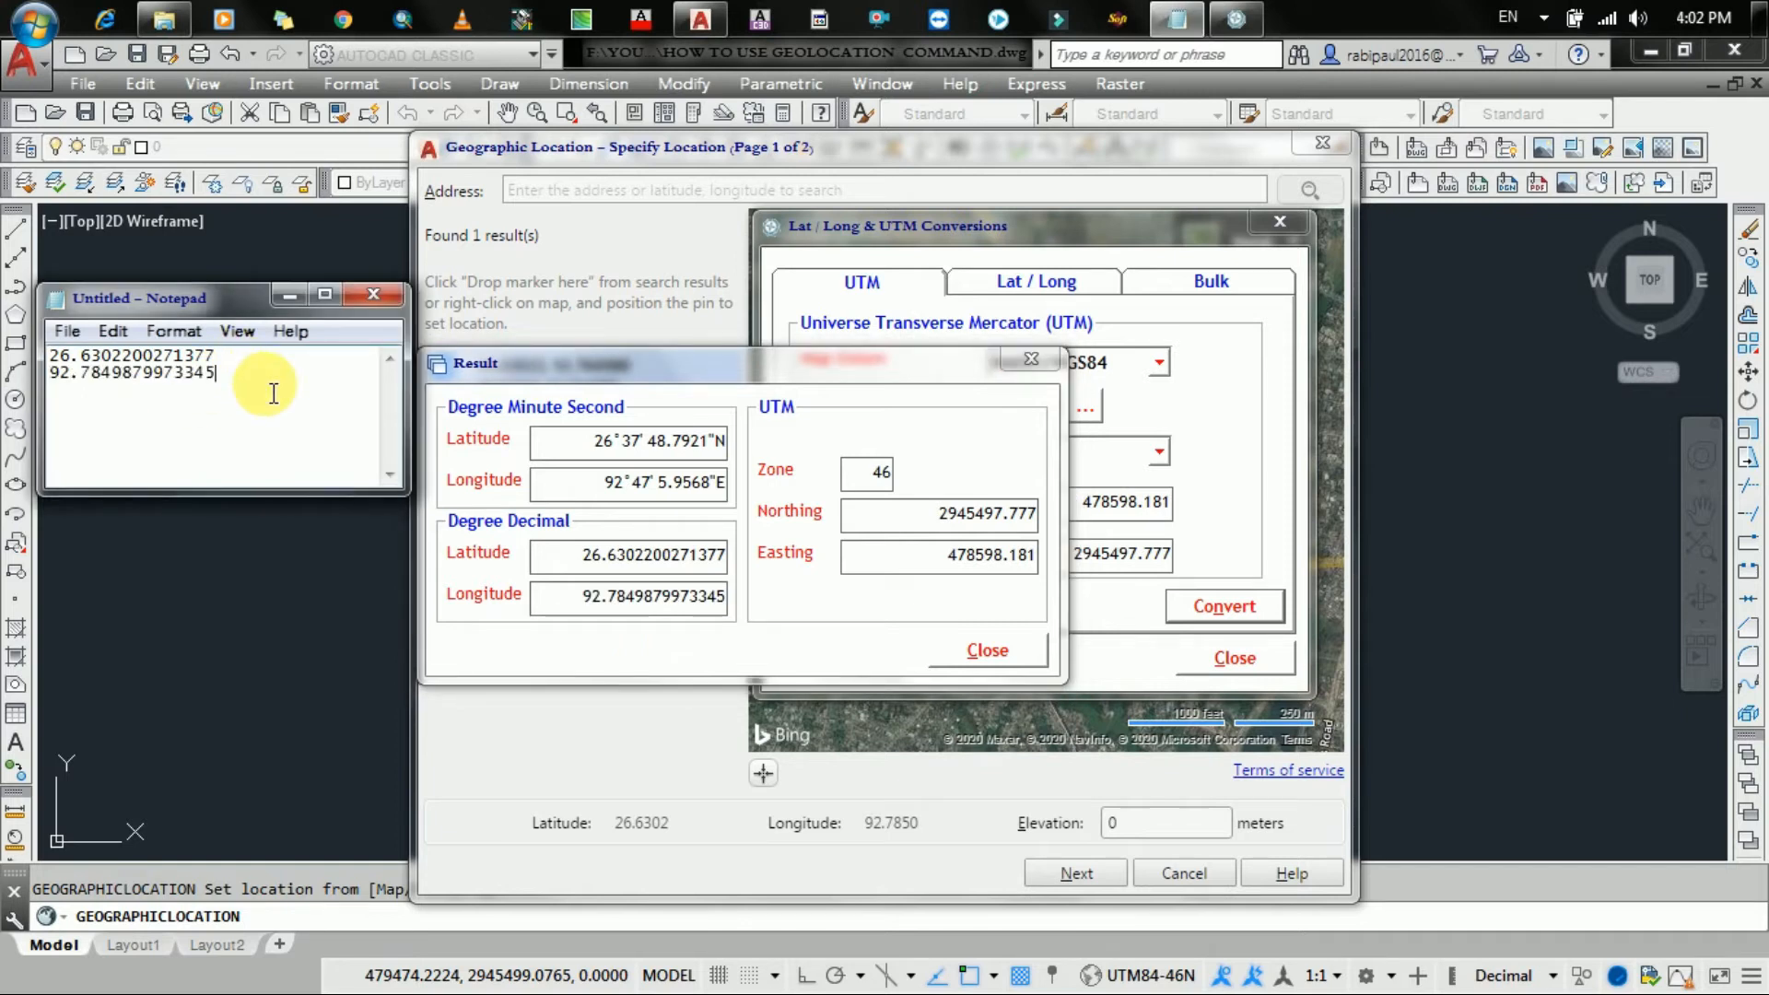
pyautogui.click(997, 665)
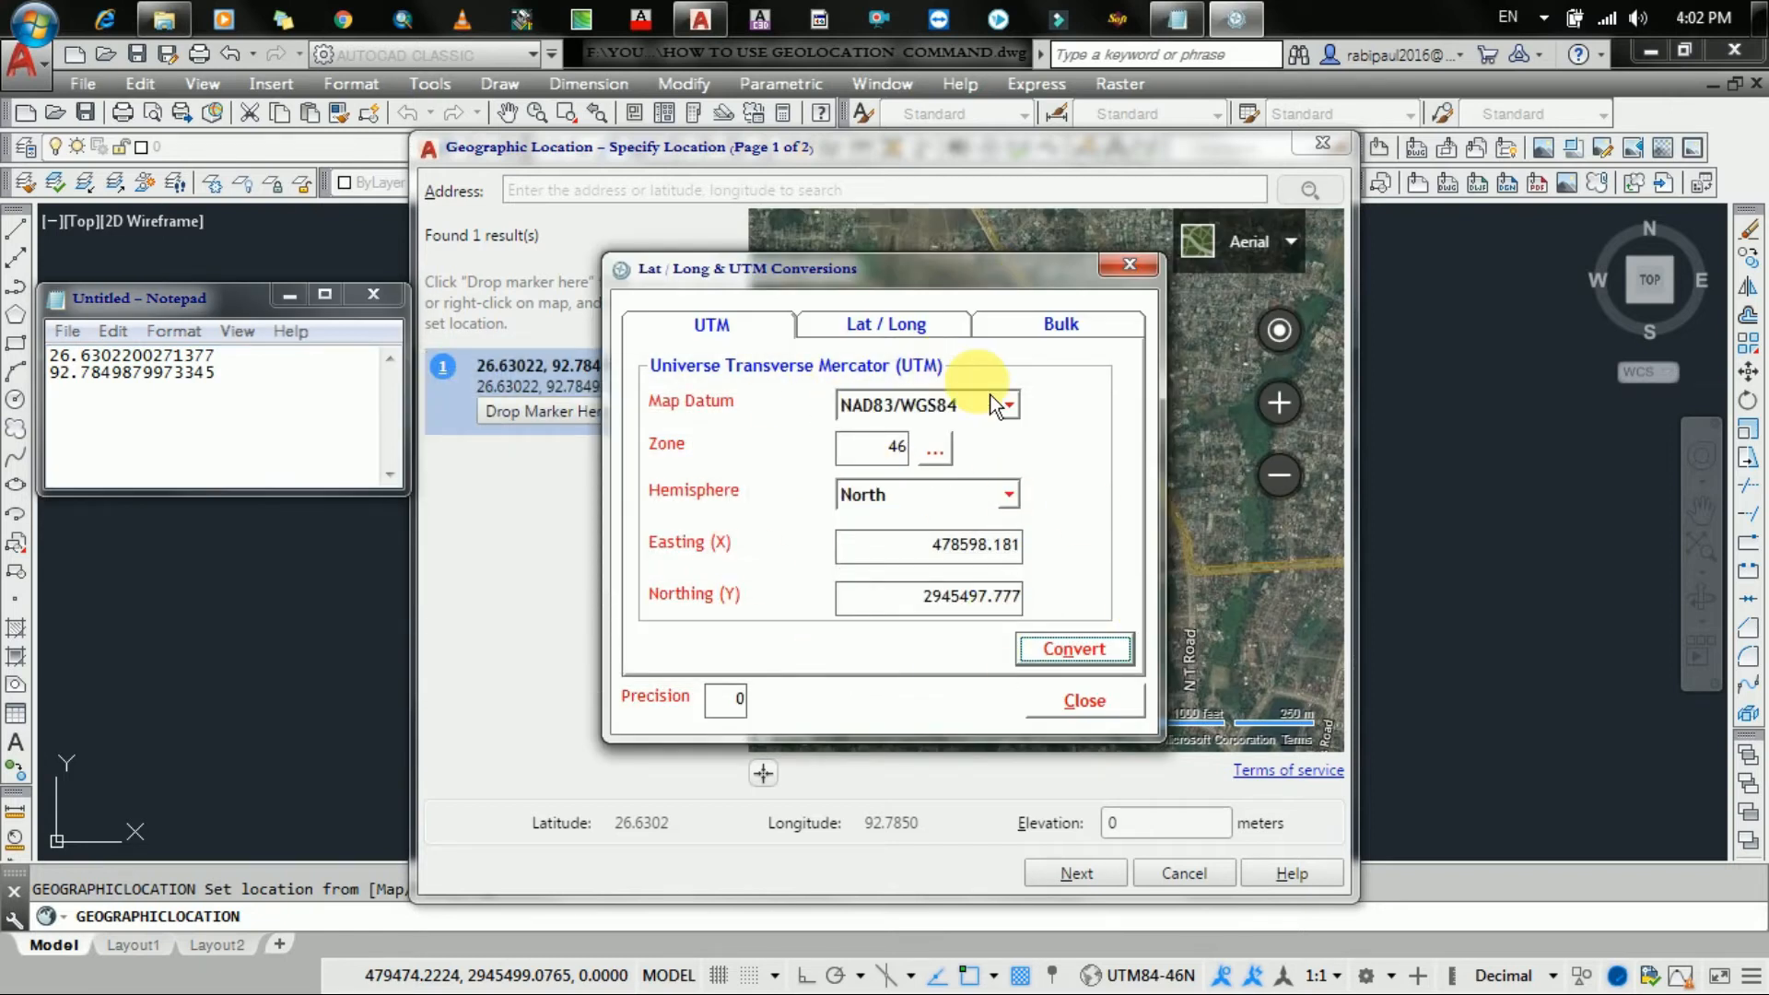
pyautogui.click(1113, 709)
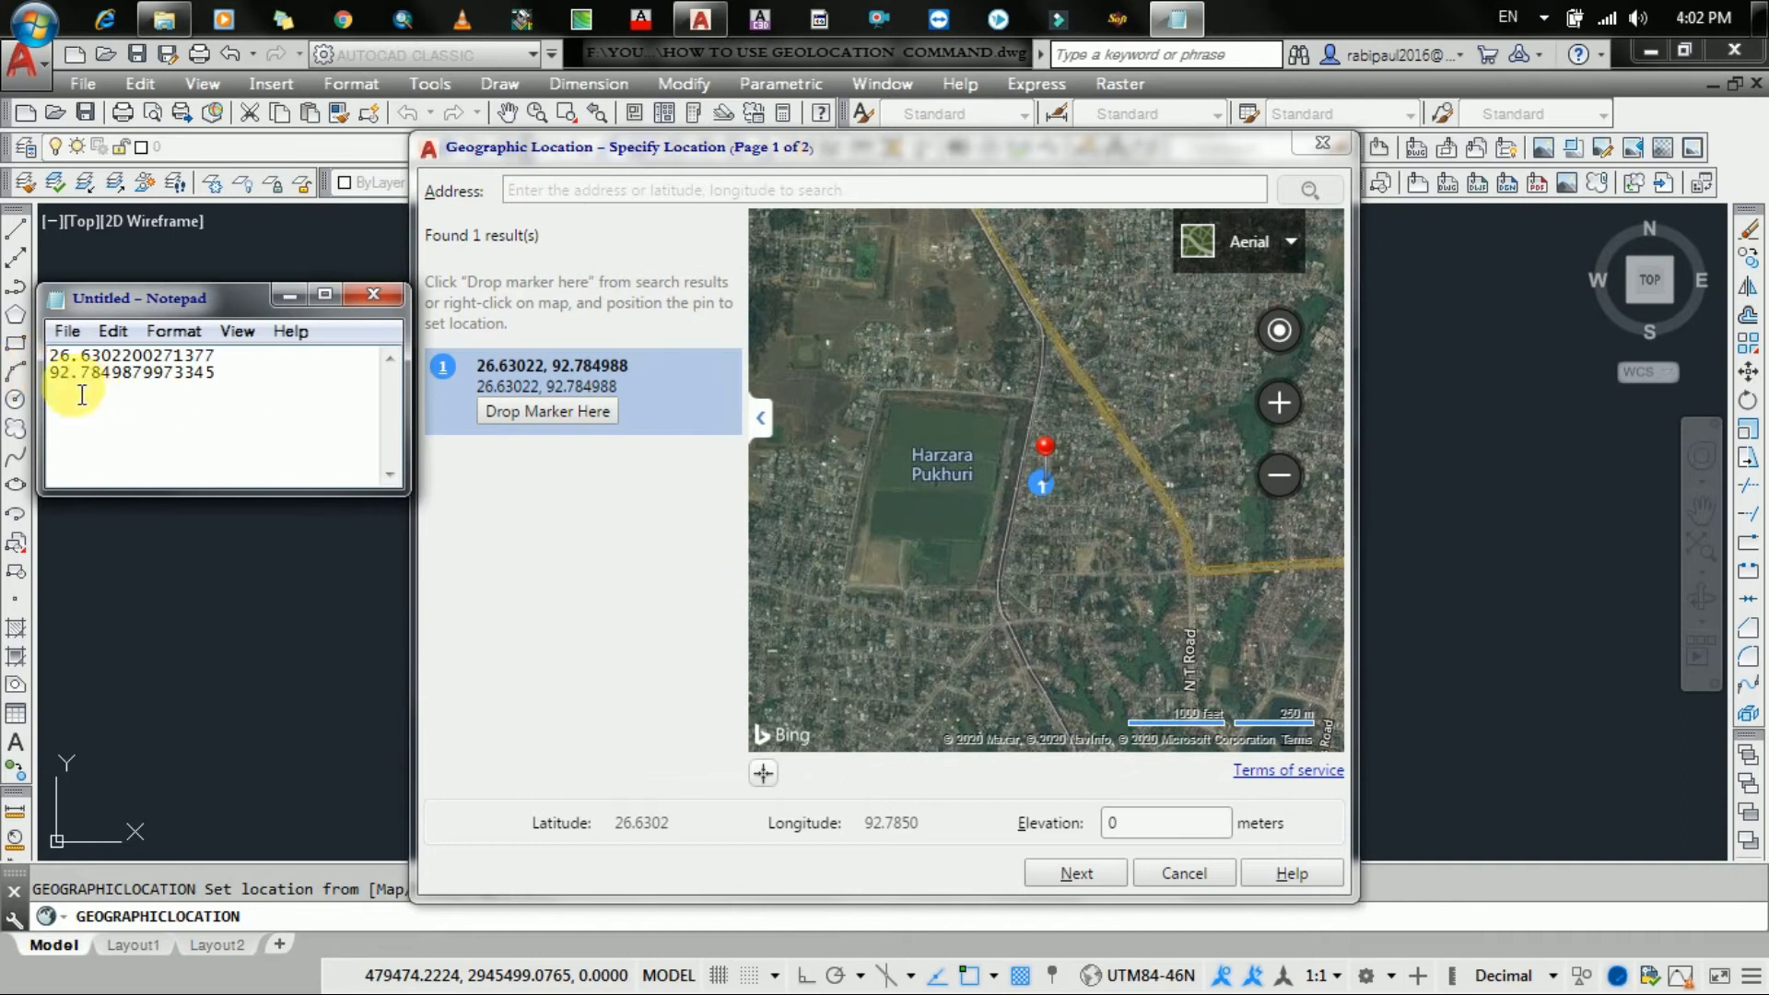
# Copy the latitude 26.6302200271377 from Notepad into the geographic location address and add a comma after it.
pyautogui.moveTo(218, 356); pyautogui.dragTo(51, 357)
pyautogui.hotkey('ctrl', 'c')
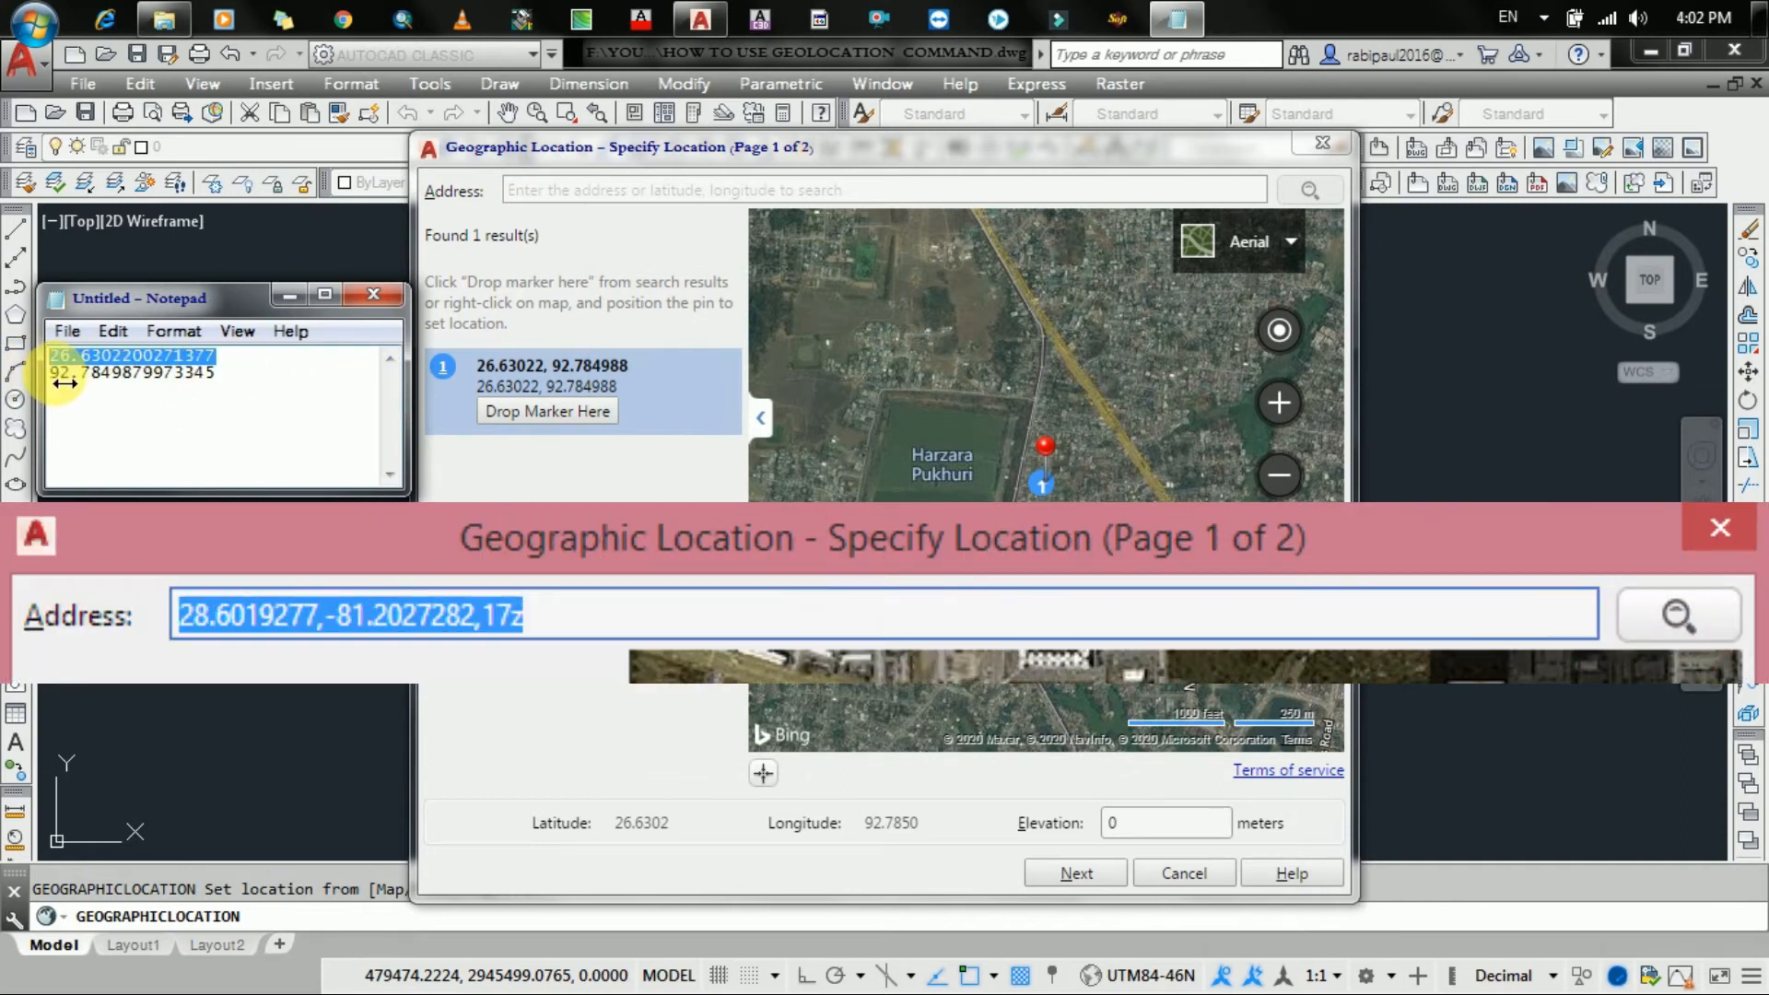
pyautogui.click(288, 295)
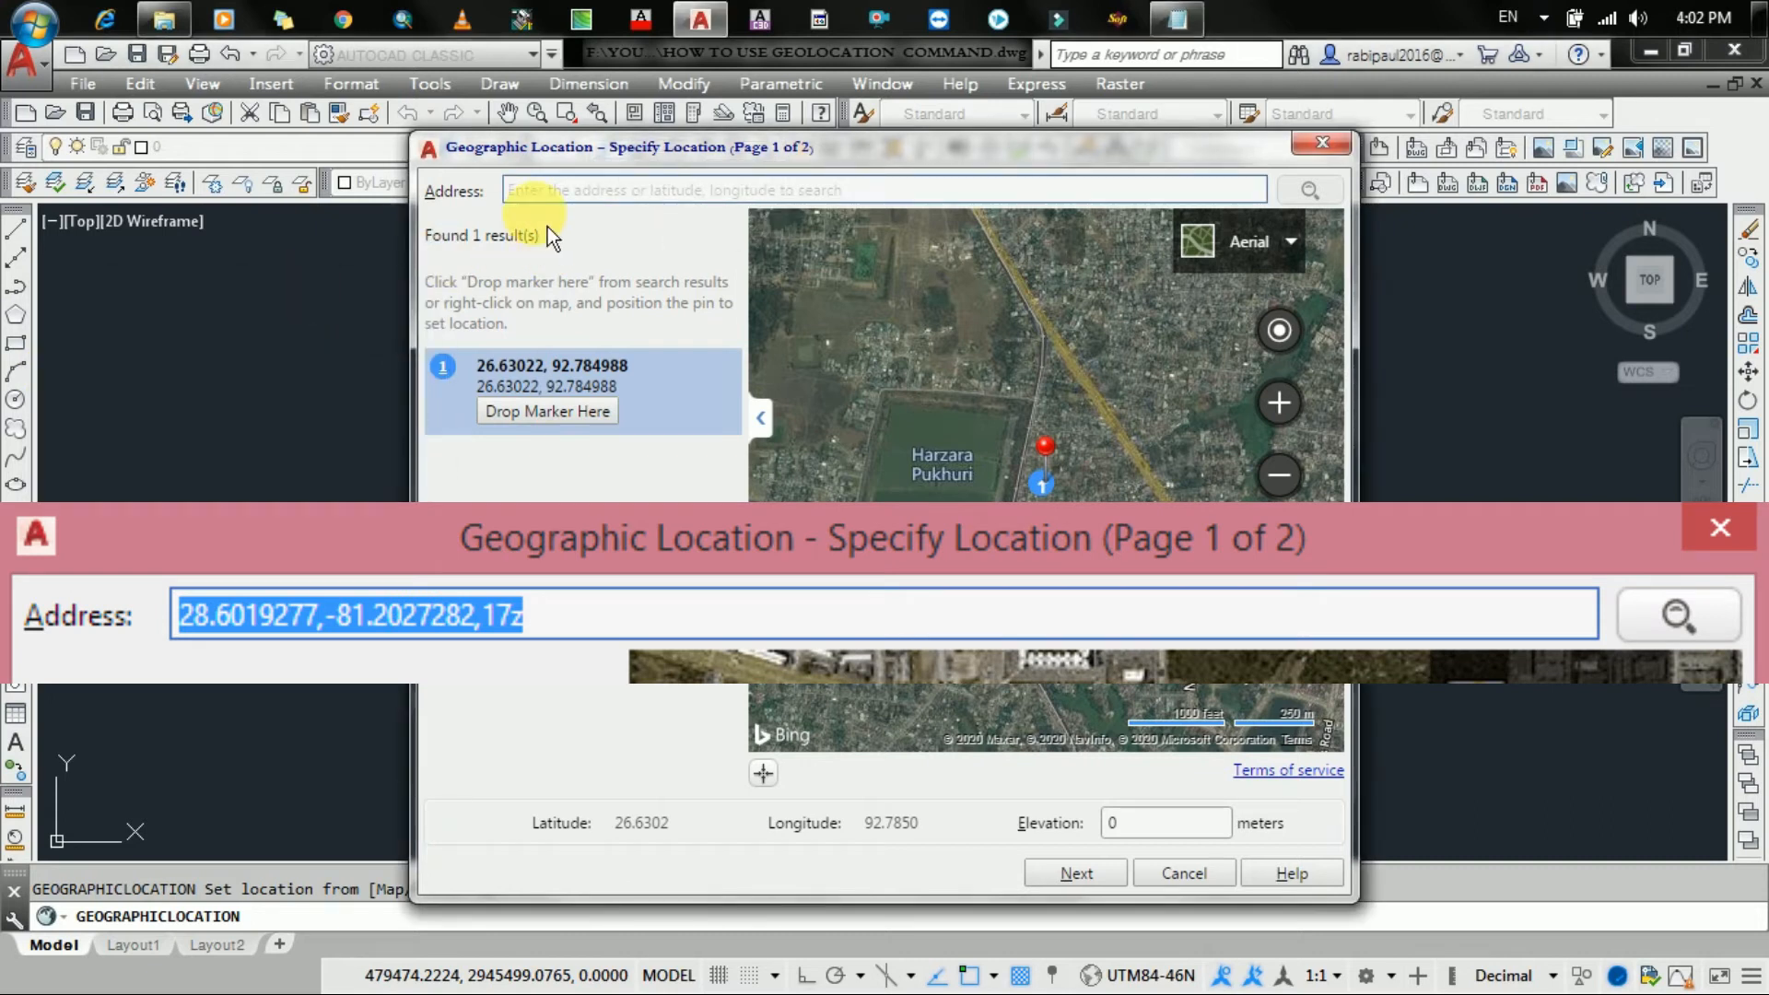
pyautogui.hotkey('ctrl', 'v')
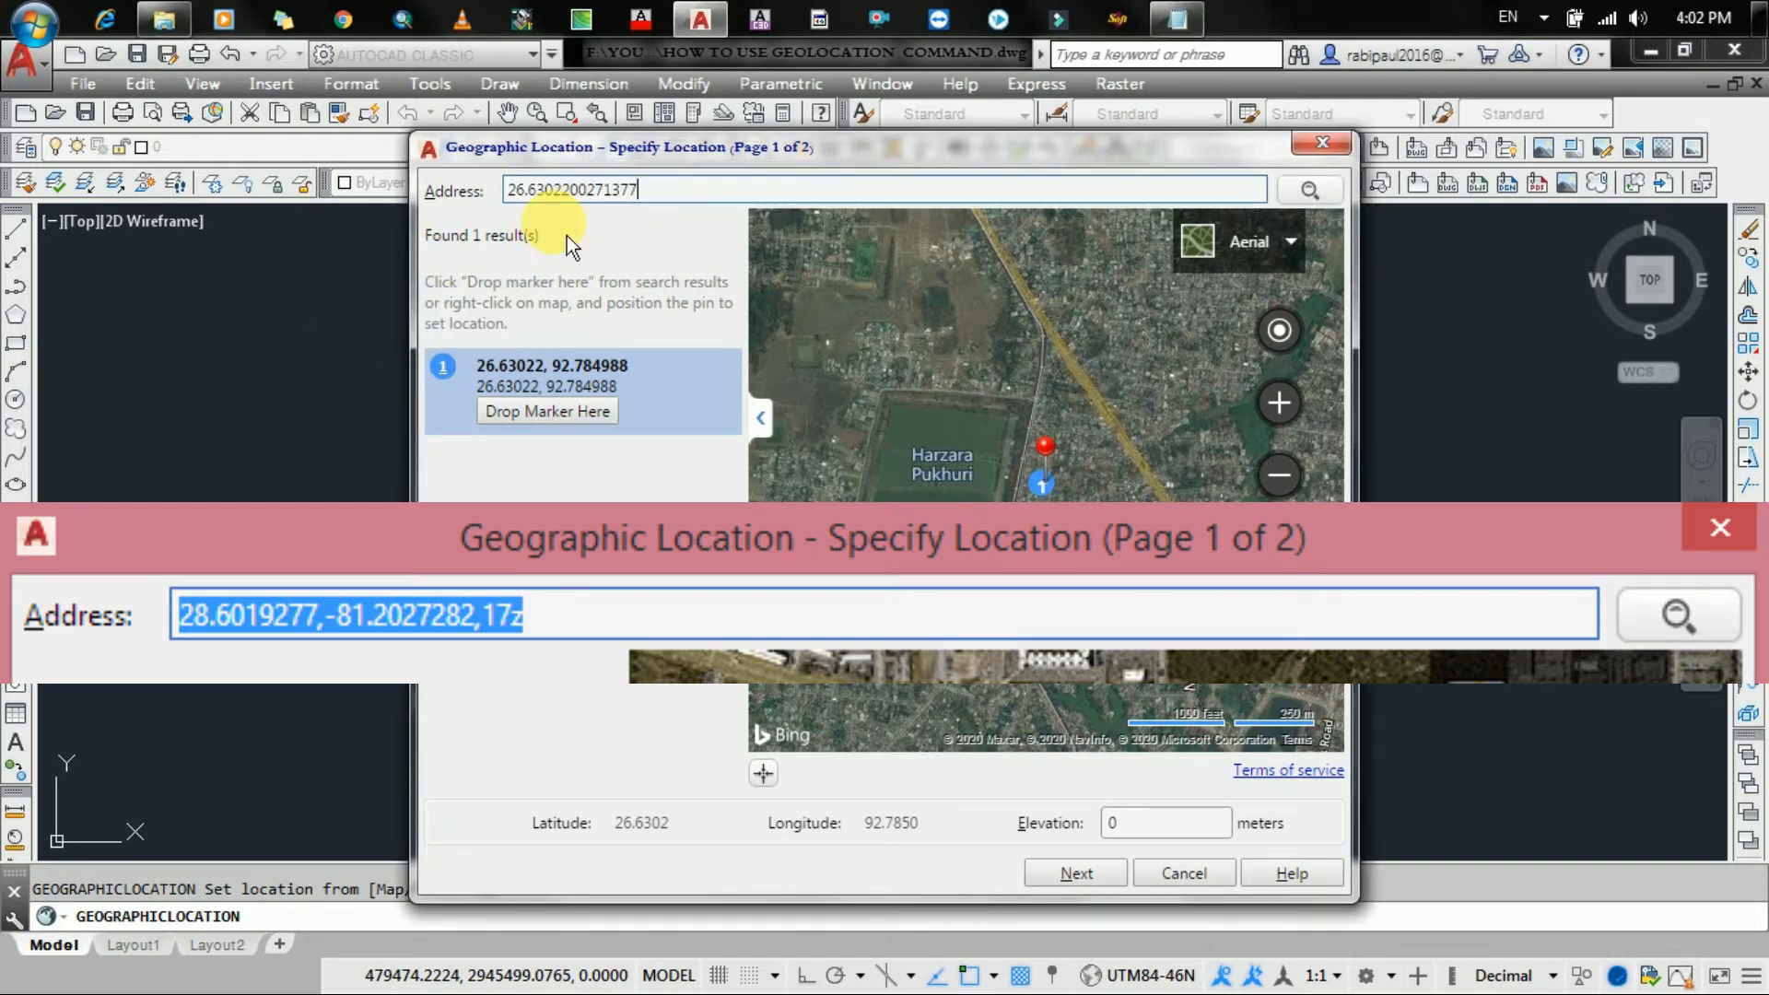
pyautogui.write(',')
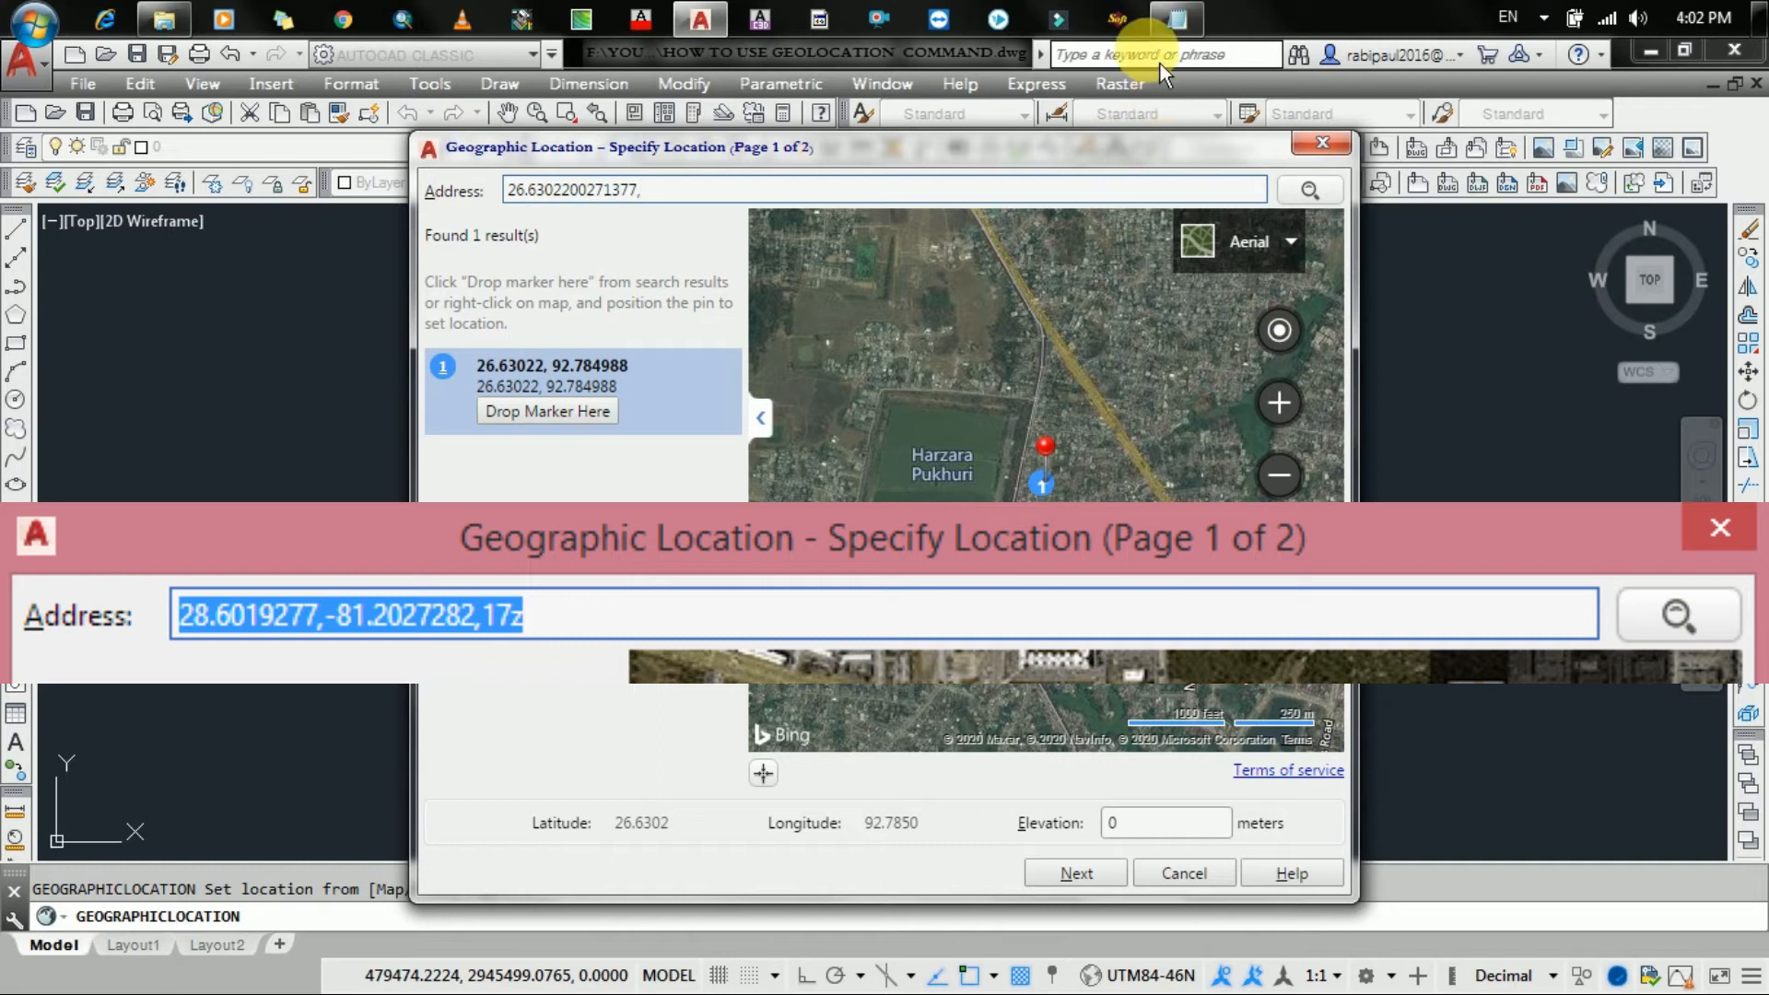
# Append the longitude 92.7849879973345 from Notepad to the address and search for that location.
pyautogui.click(1178, 18)
pyautogui.moveTo(219, 373); pyautogui.dragTo(51, 376)
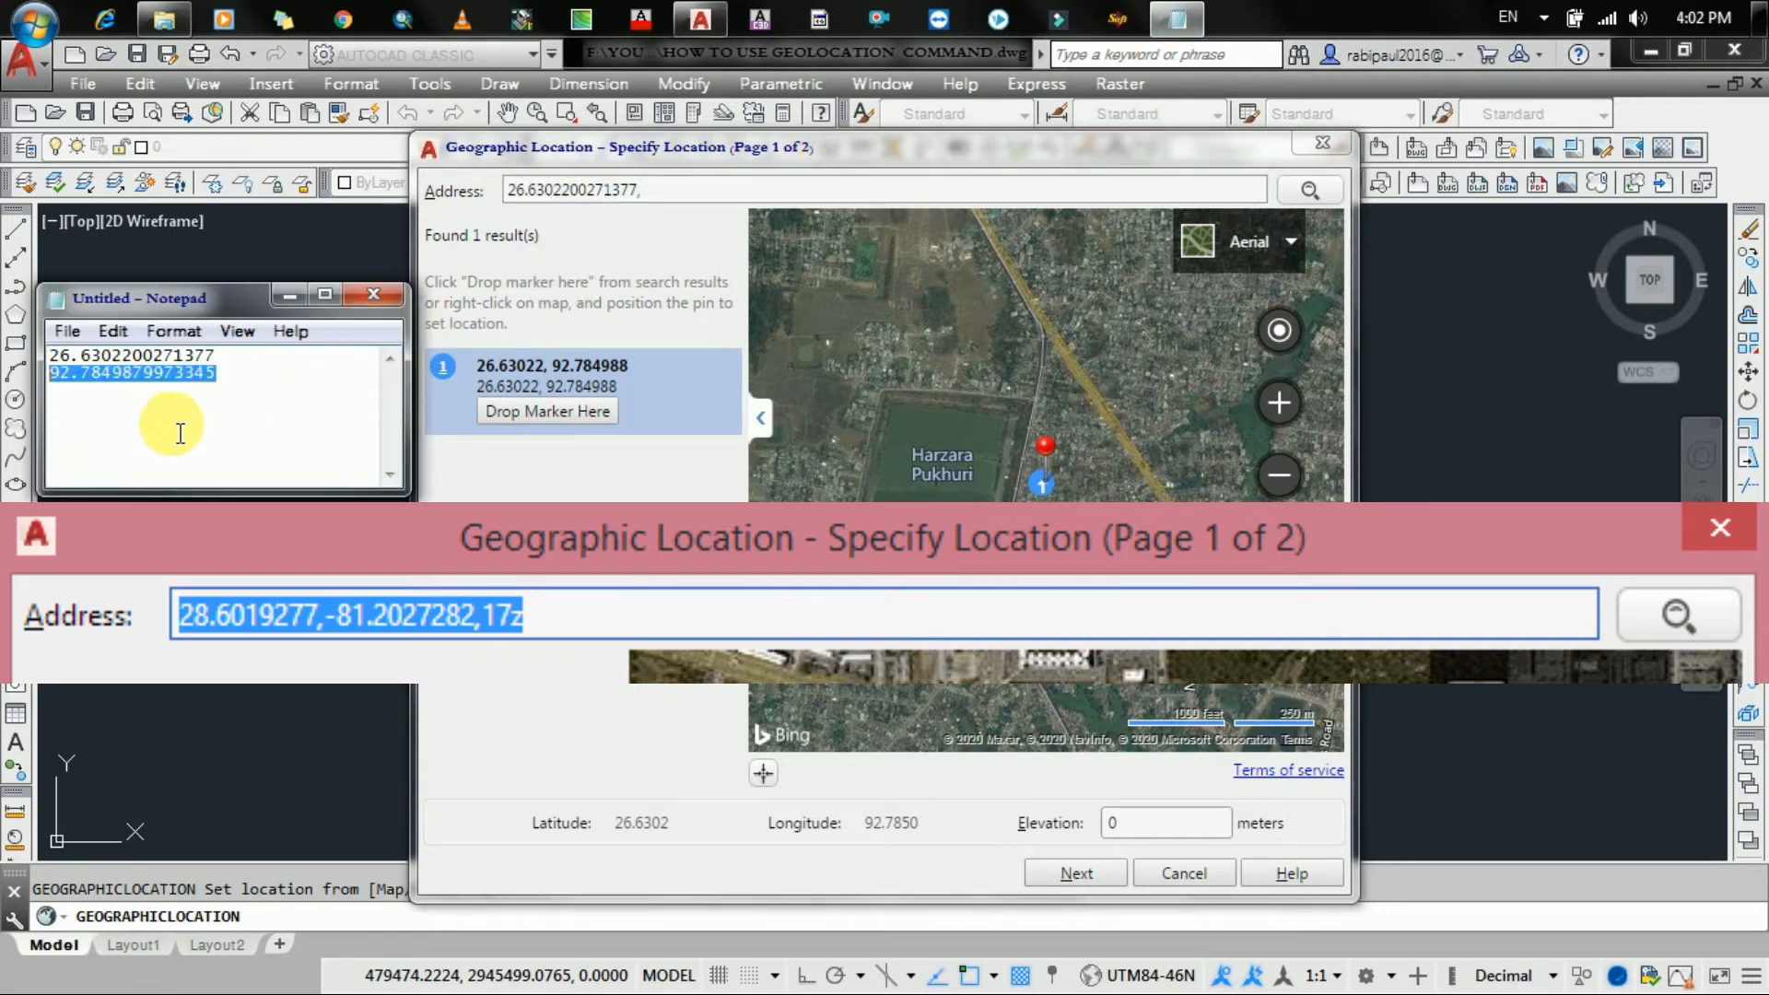
pyautogui.doubleClick(248, 399)
pyautogui.click(218, 419)
pyautogui.moveTo(236, 394); pyautogui.dragTo(55, 401)
pyautogui.hotkey('ctrl', 'c')
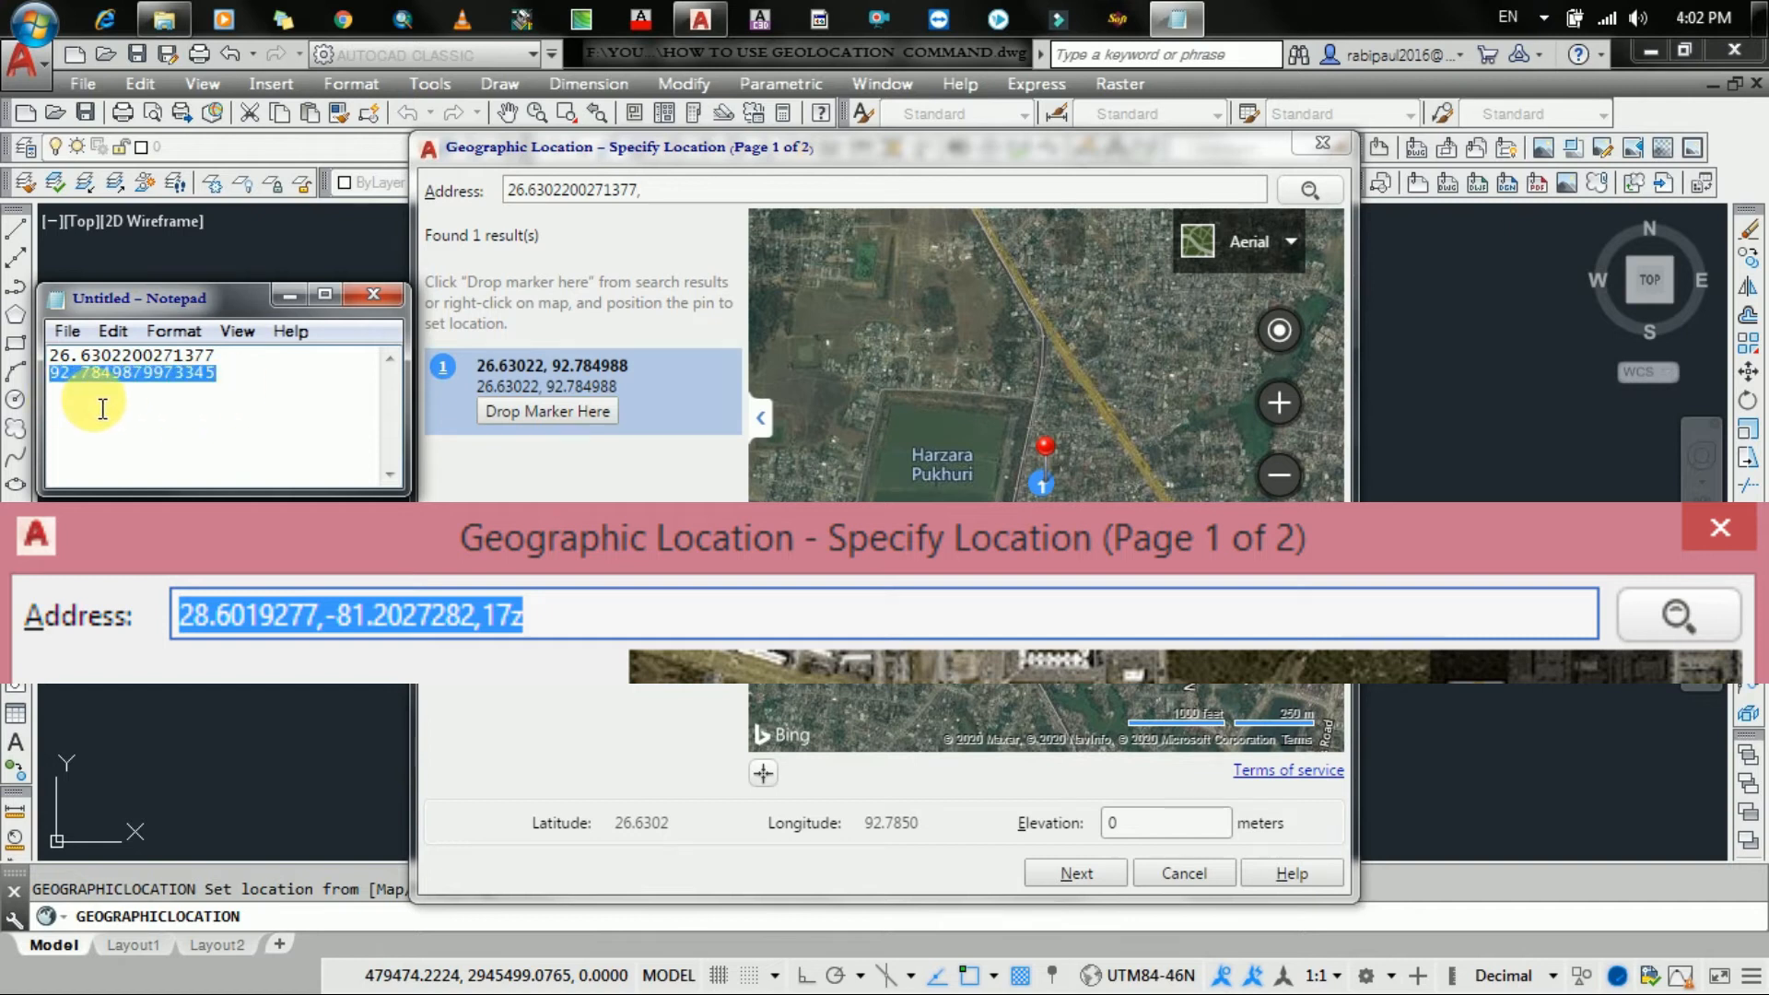
pyautogui.click(290, 297)
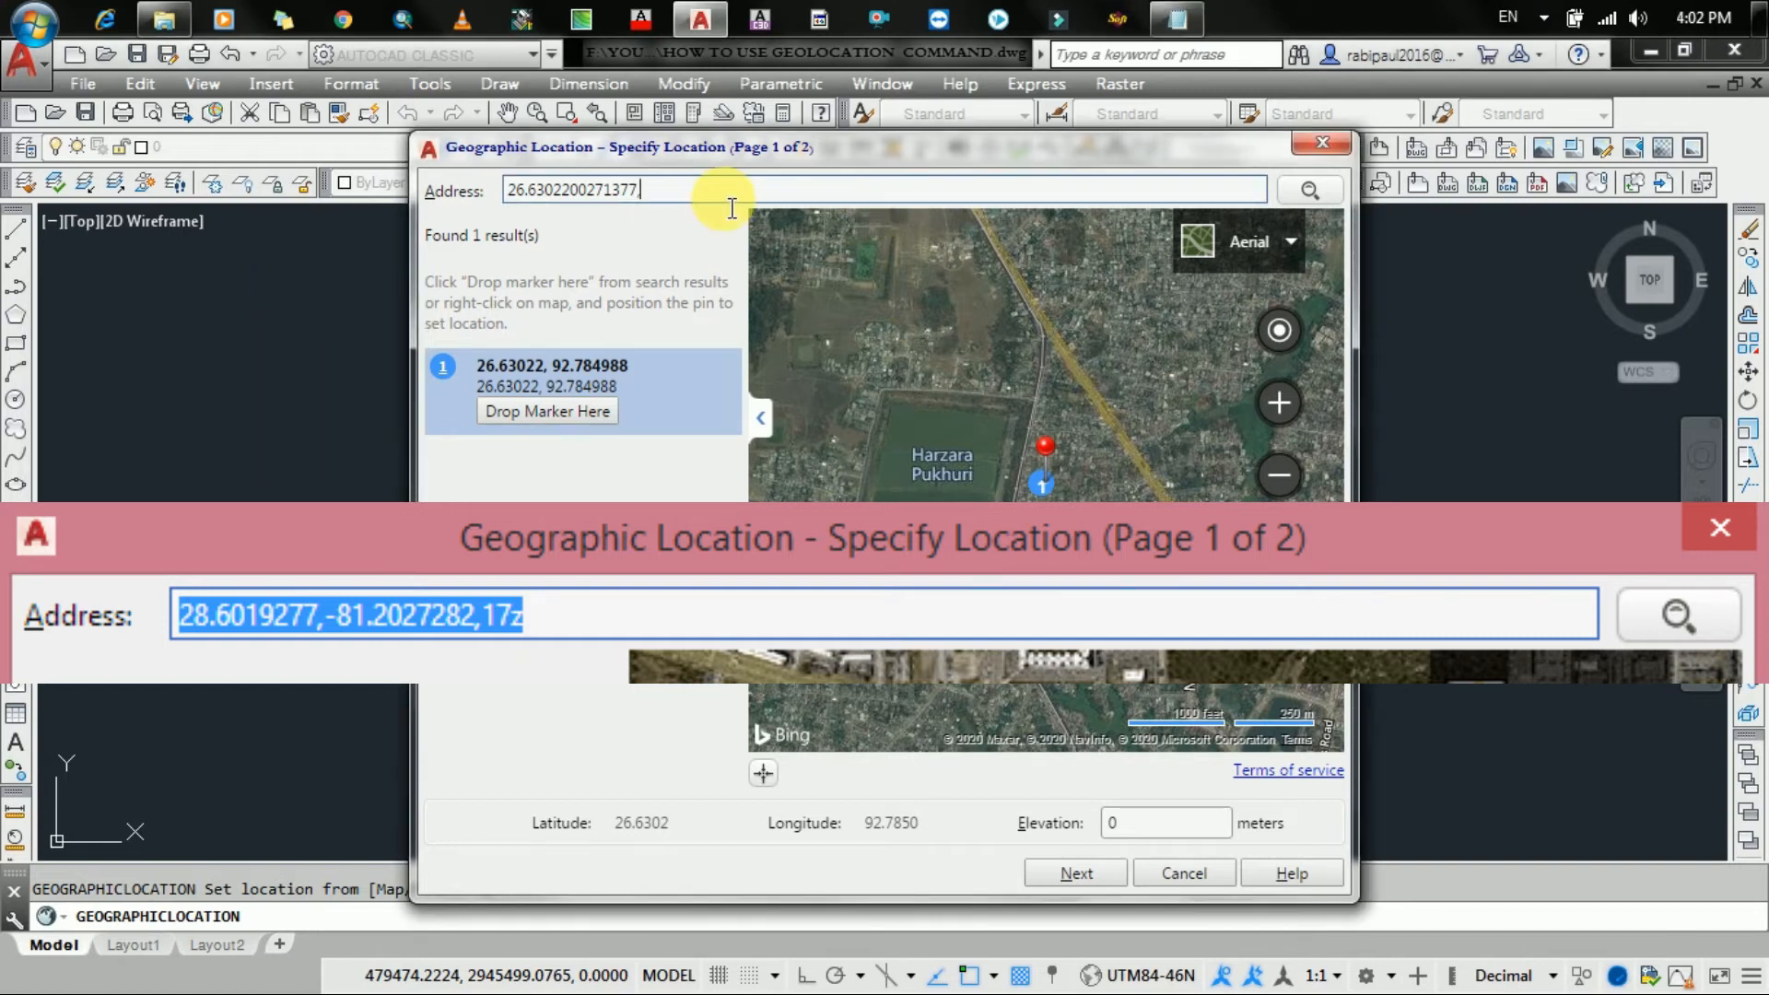
pyautogui.hotkey('ctrl', 'v')
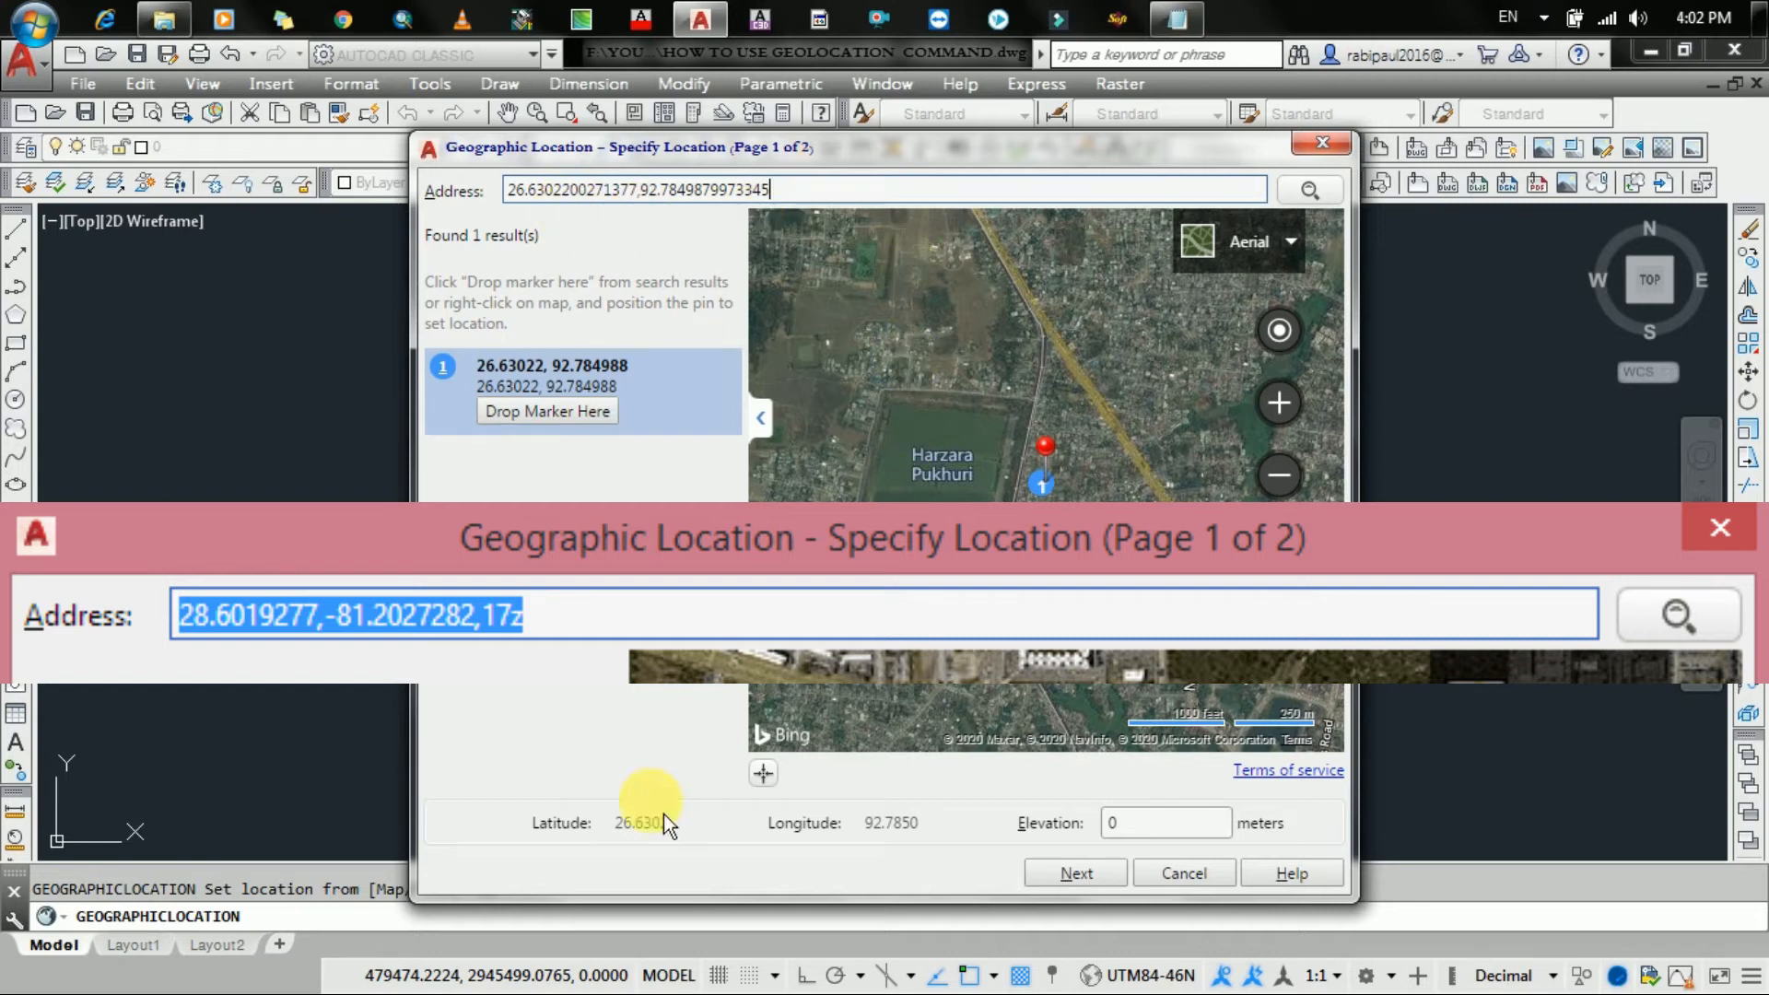
pyautogui.click(1309, 190)
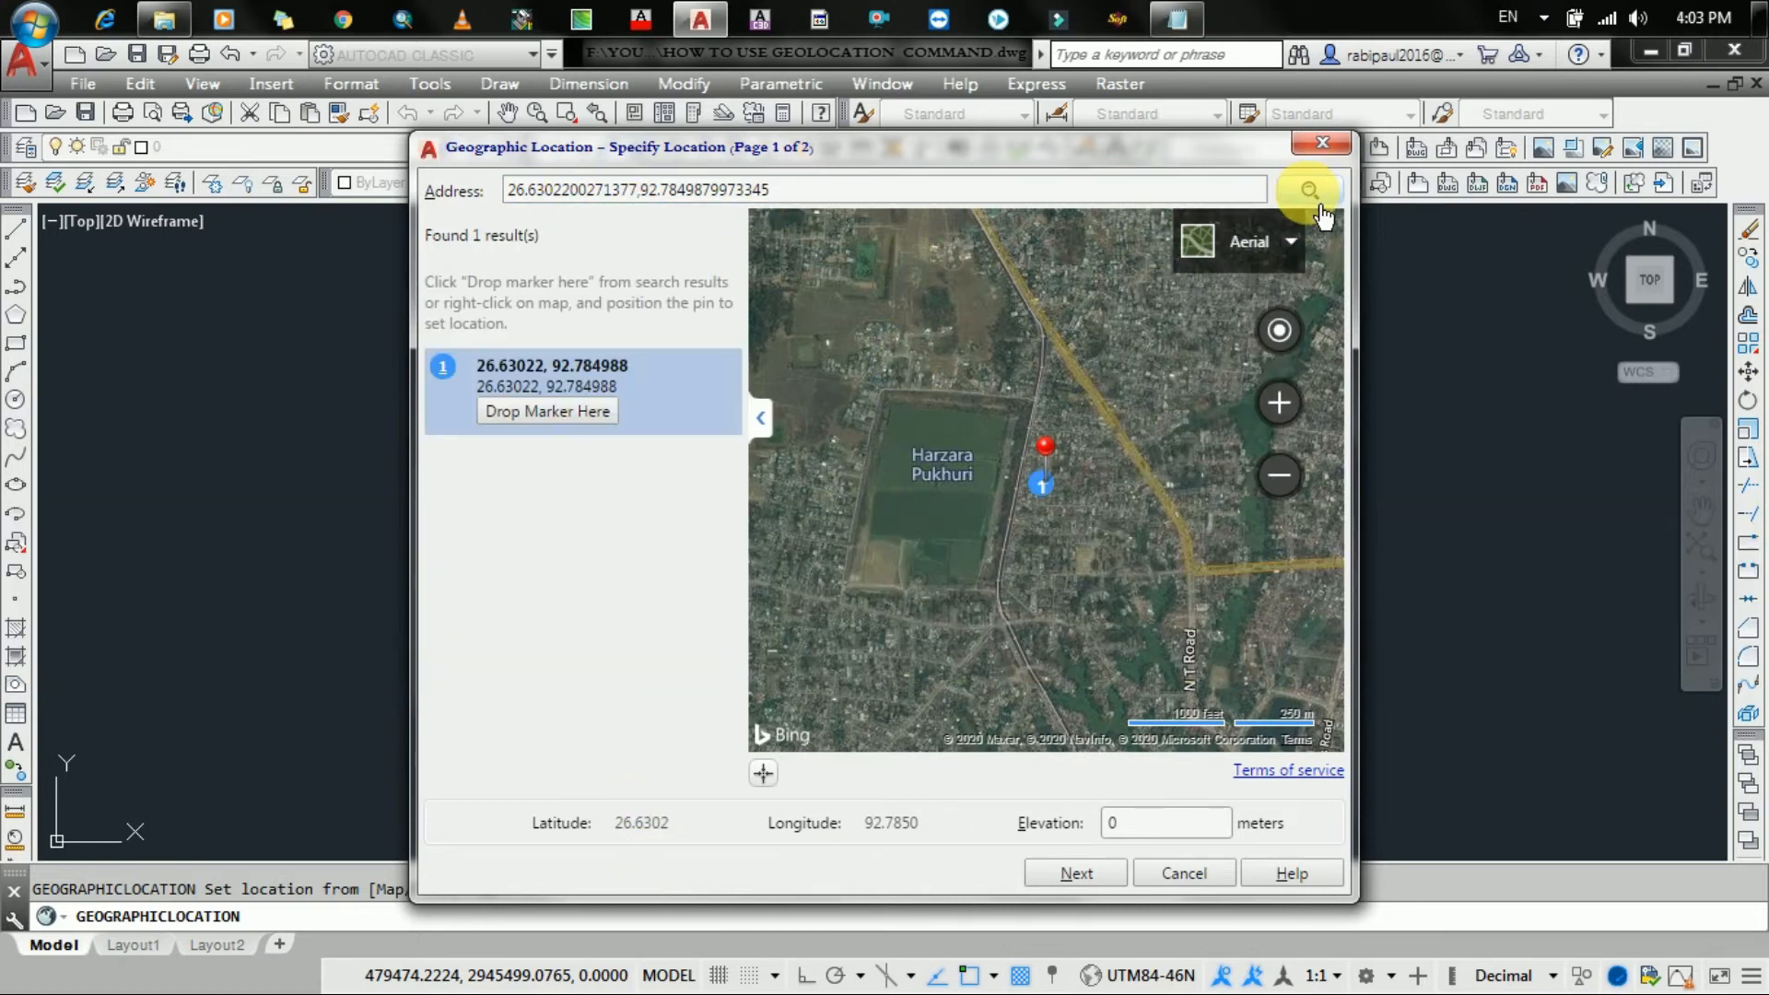
# Examine the map display types available for the location map.
pyautogui.click(1280, 241)
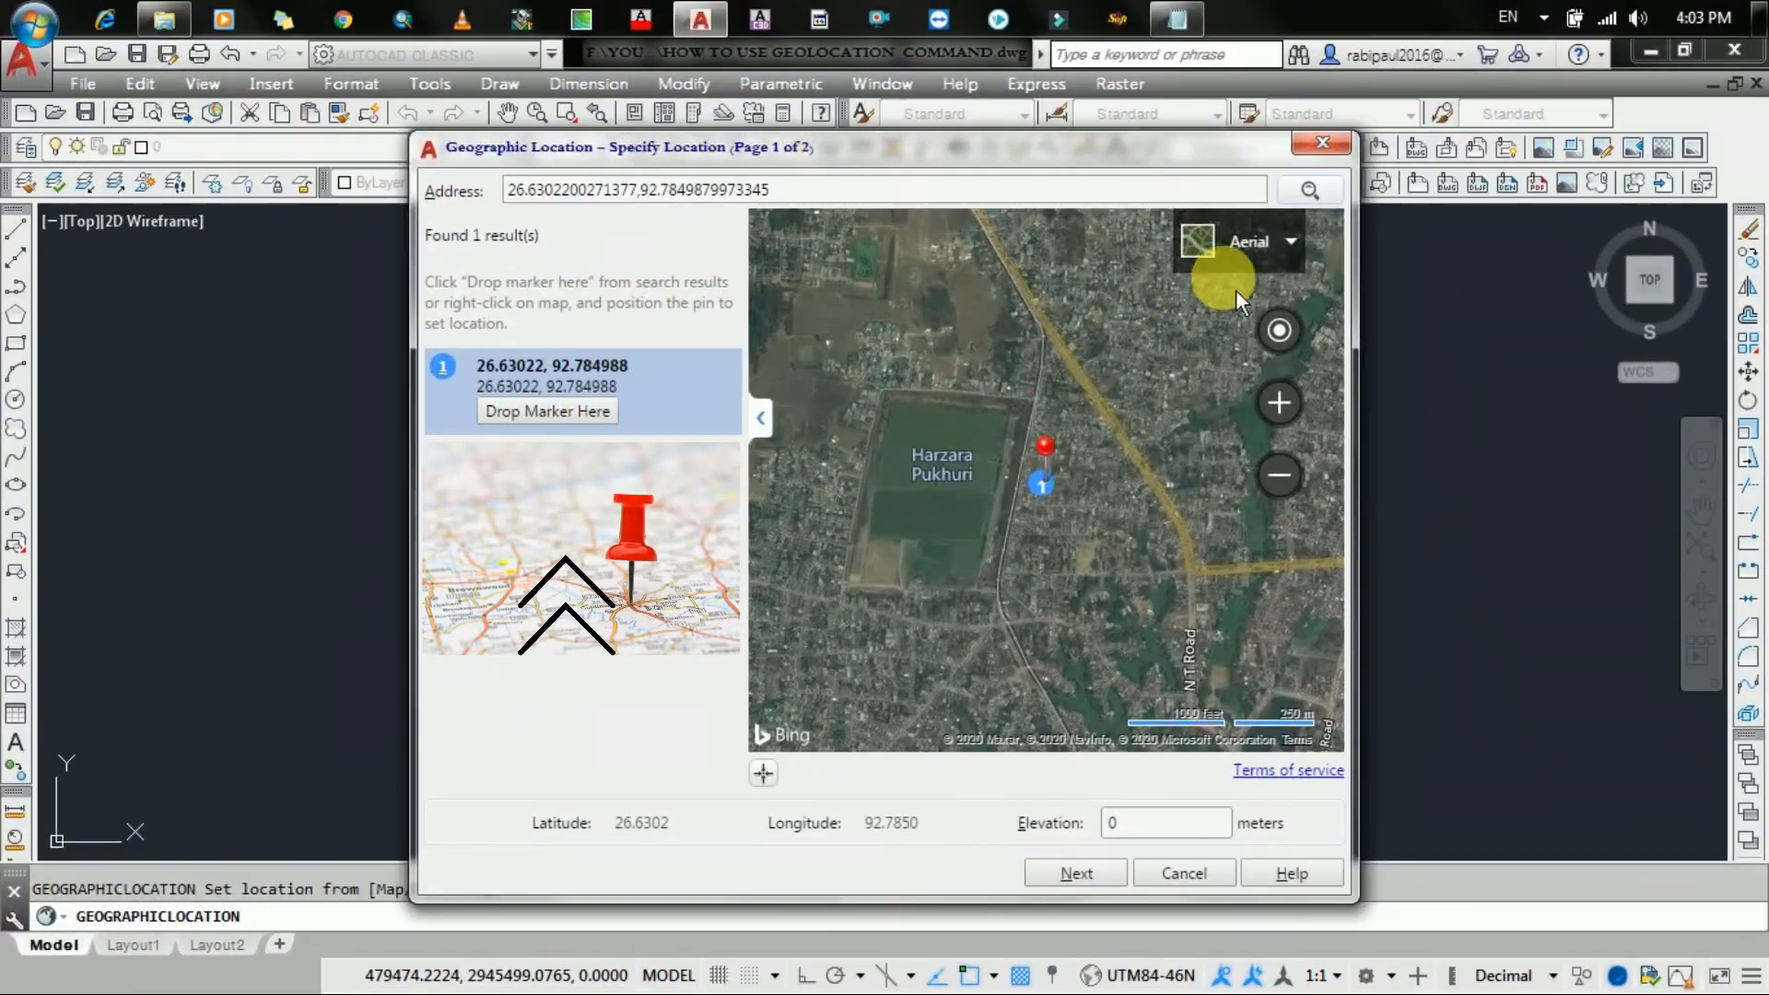
pyautogui.click(1280, 241)
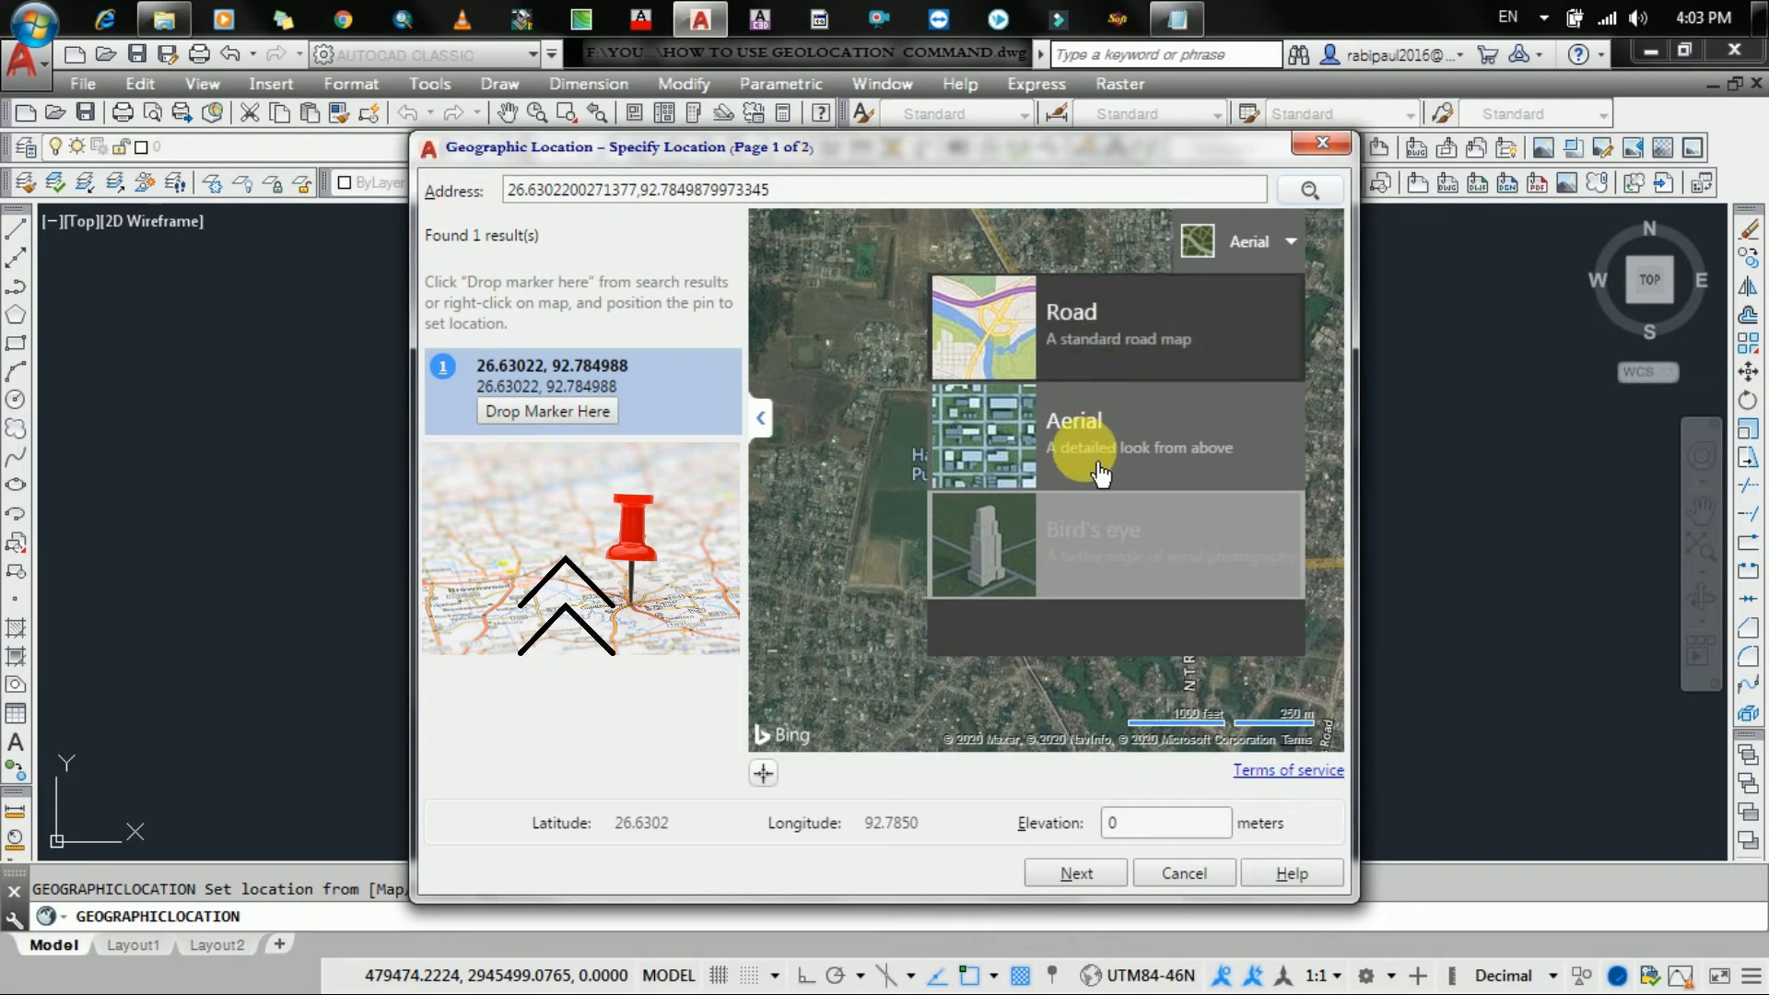
pyautogui.click(804, 491)
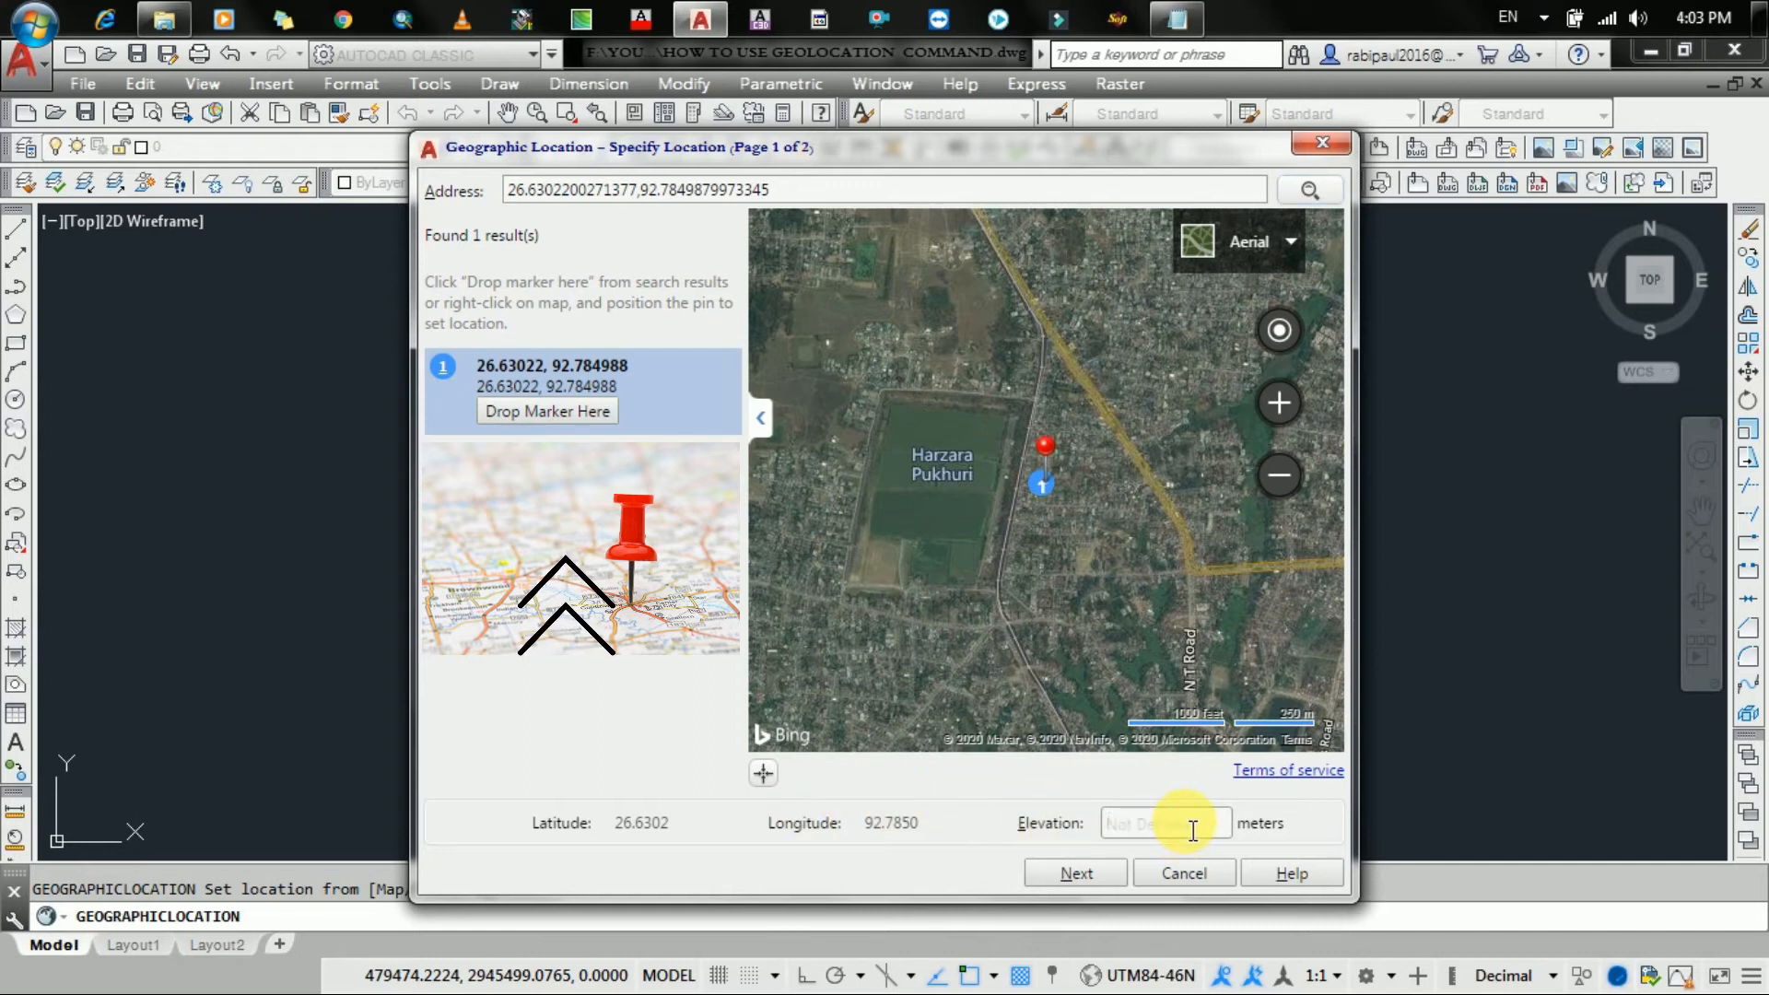
# Set the location's elevation to 65.63 meters and find UTM84-46N in the coordinate system list.
pyautogui.write('65.63')
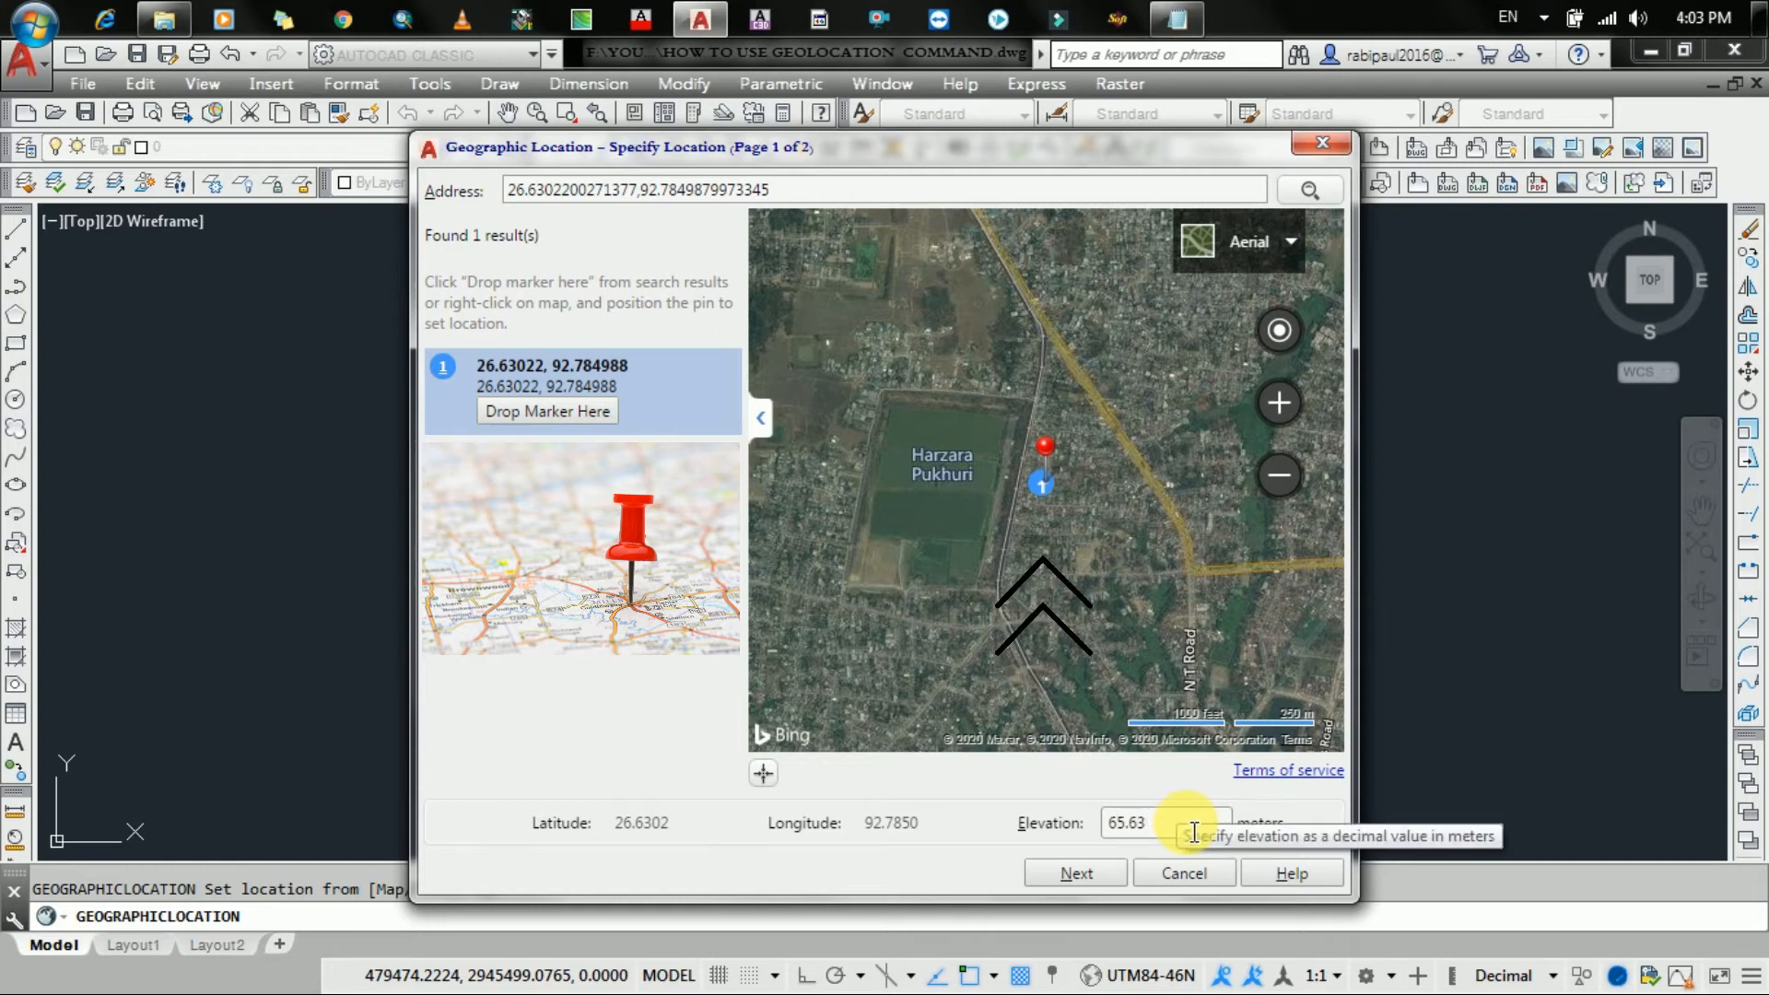
pyautogui.click(1092, 883)
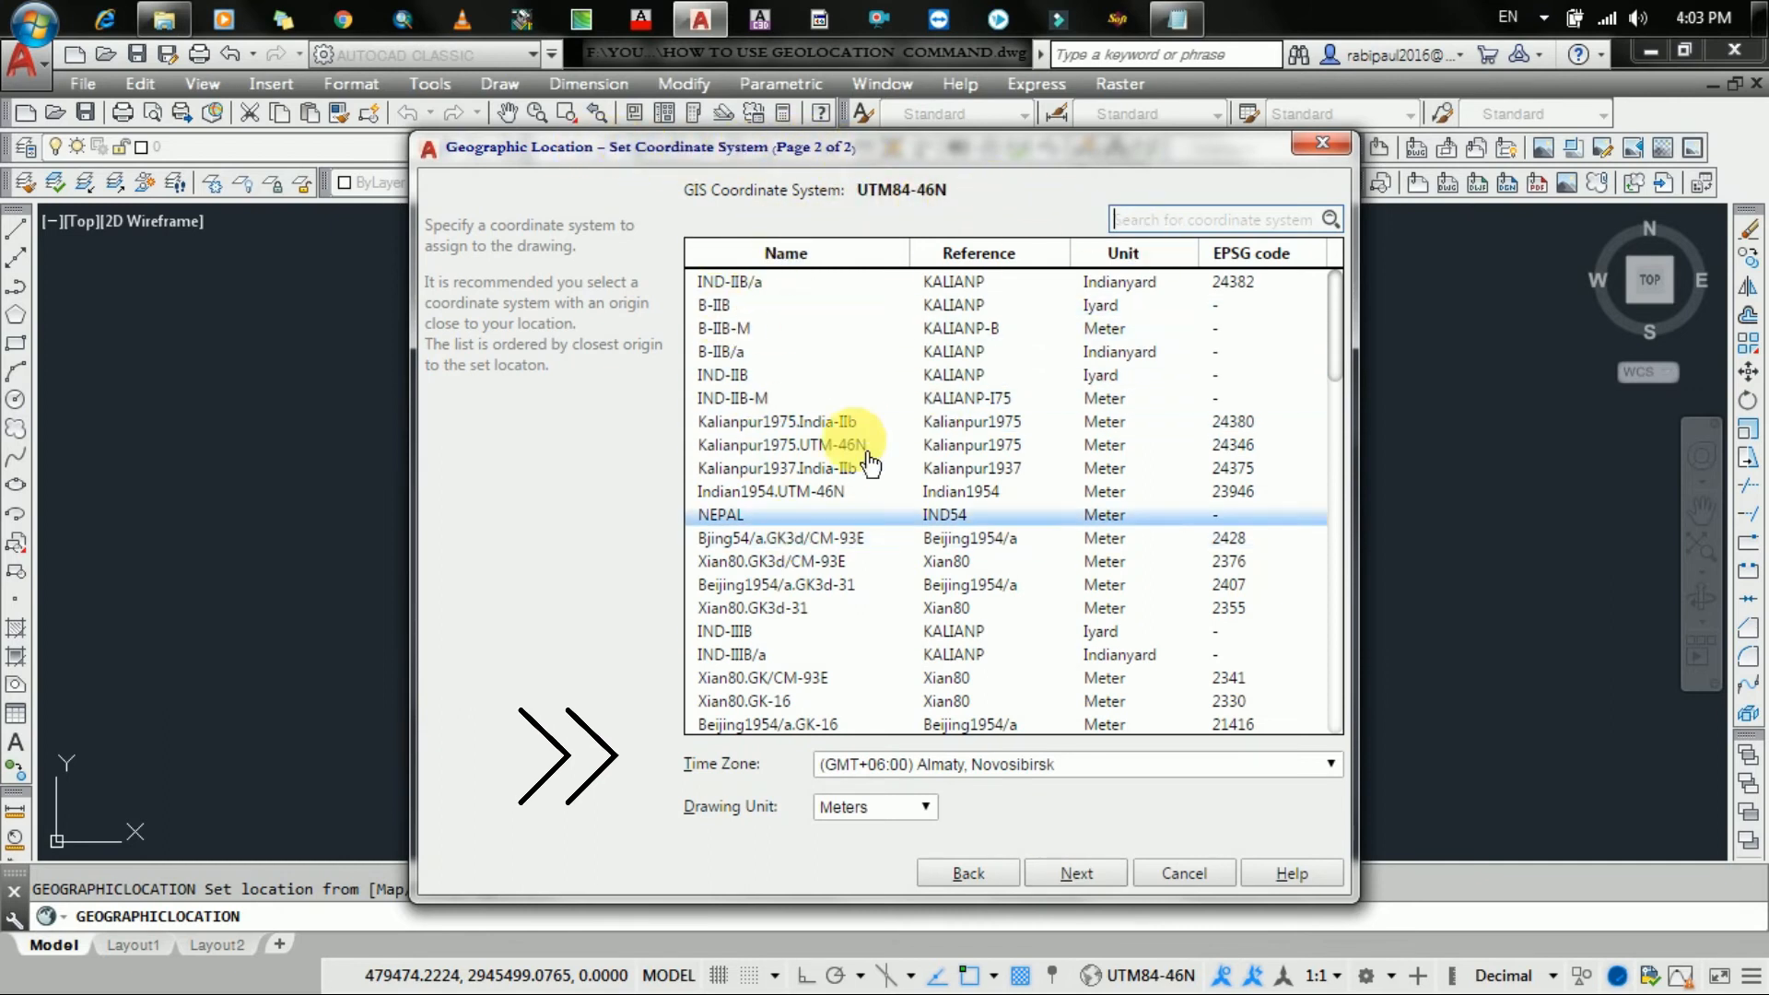
pyautogui.scroll(-4, 889, 488)
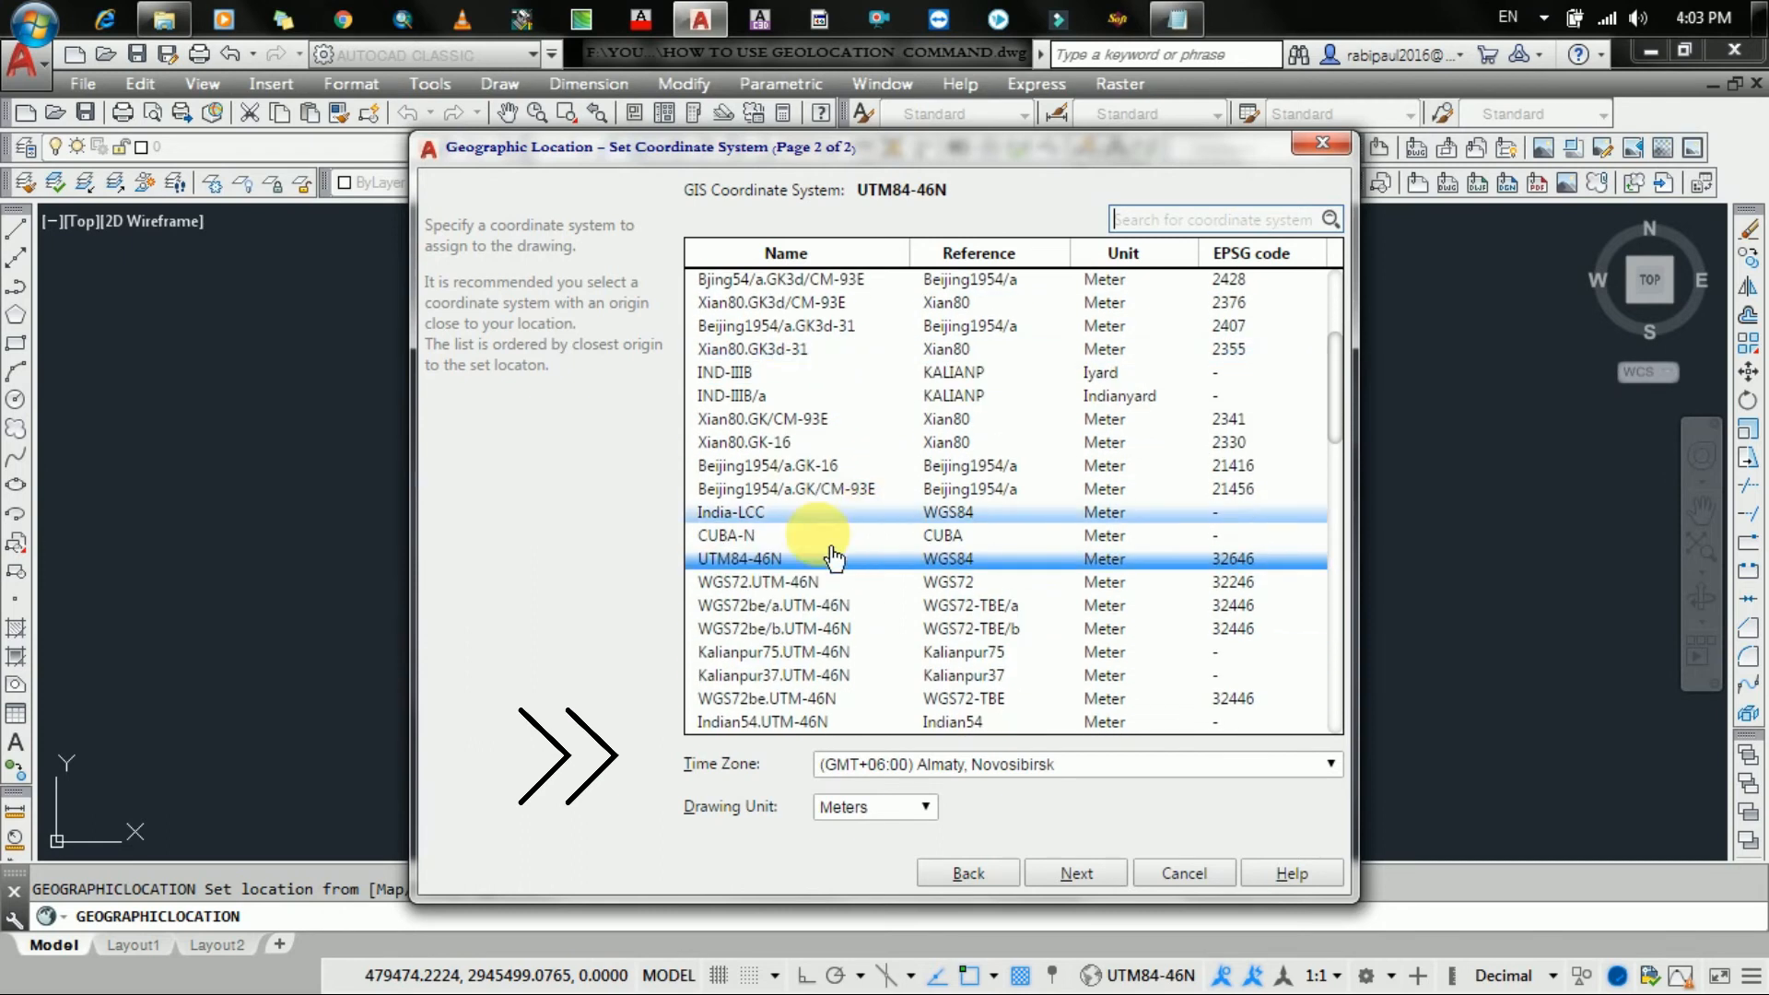
# Set the geographic location's time zone to (GMT-05:00) Indiana (East).
pyautogui.click(1328, 770)
pyautogui.scroll(10, 1146, 539)
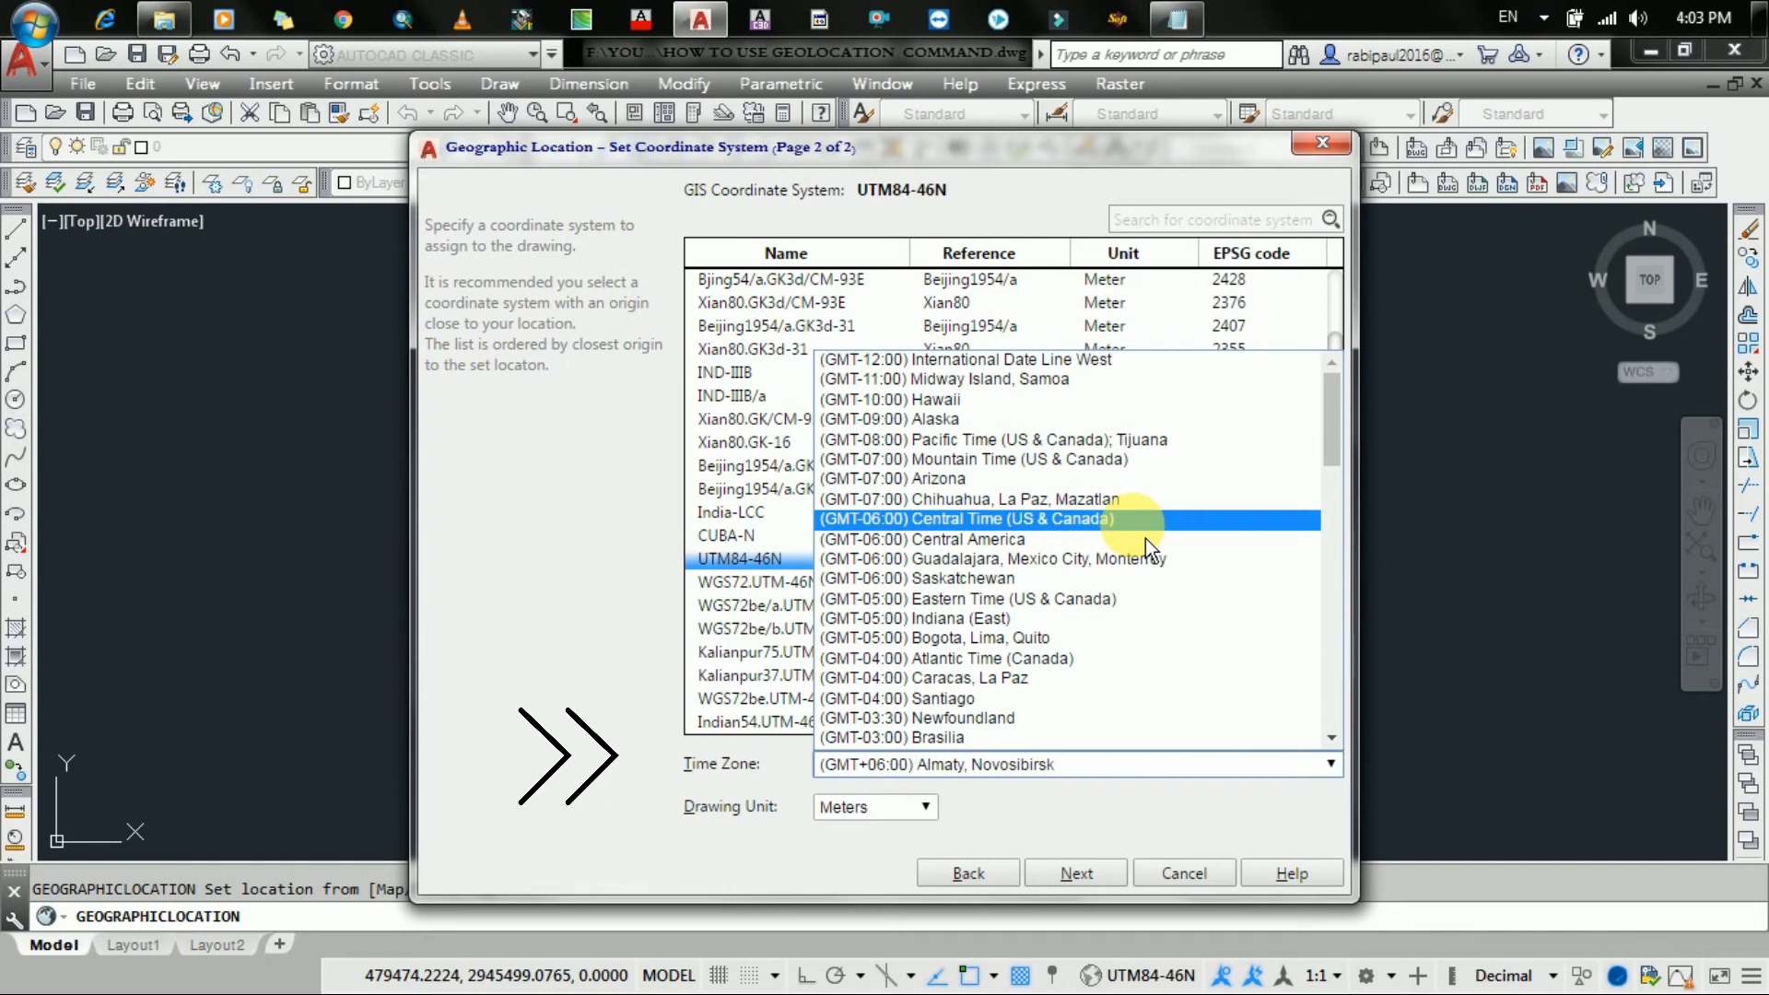
pyautogui.scroll(-2, 1053, 589)
pyautogui.scroll(3, 1054, 587)
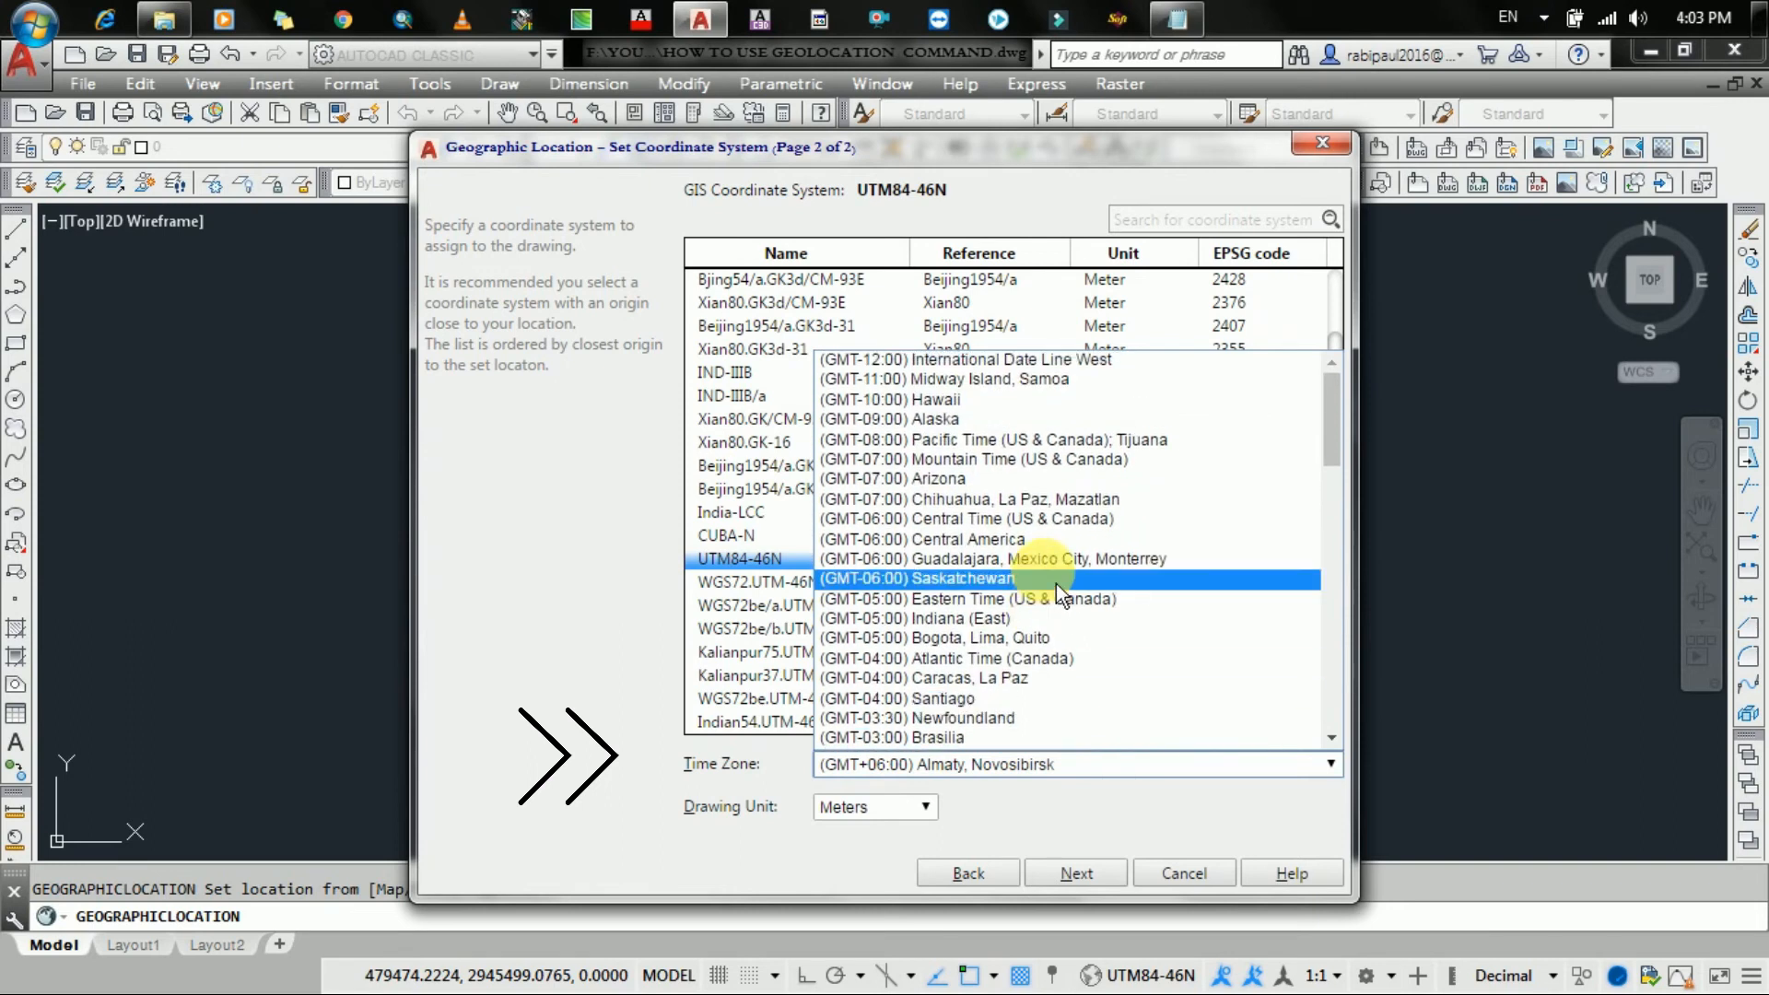
pyautogui.click(1008, 627)
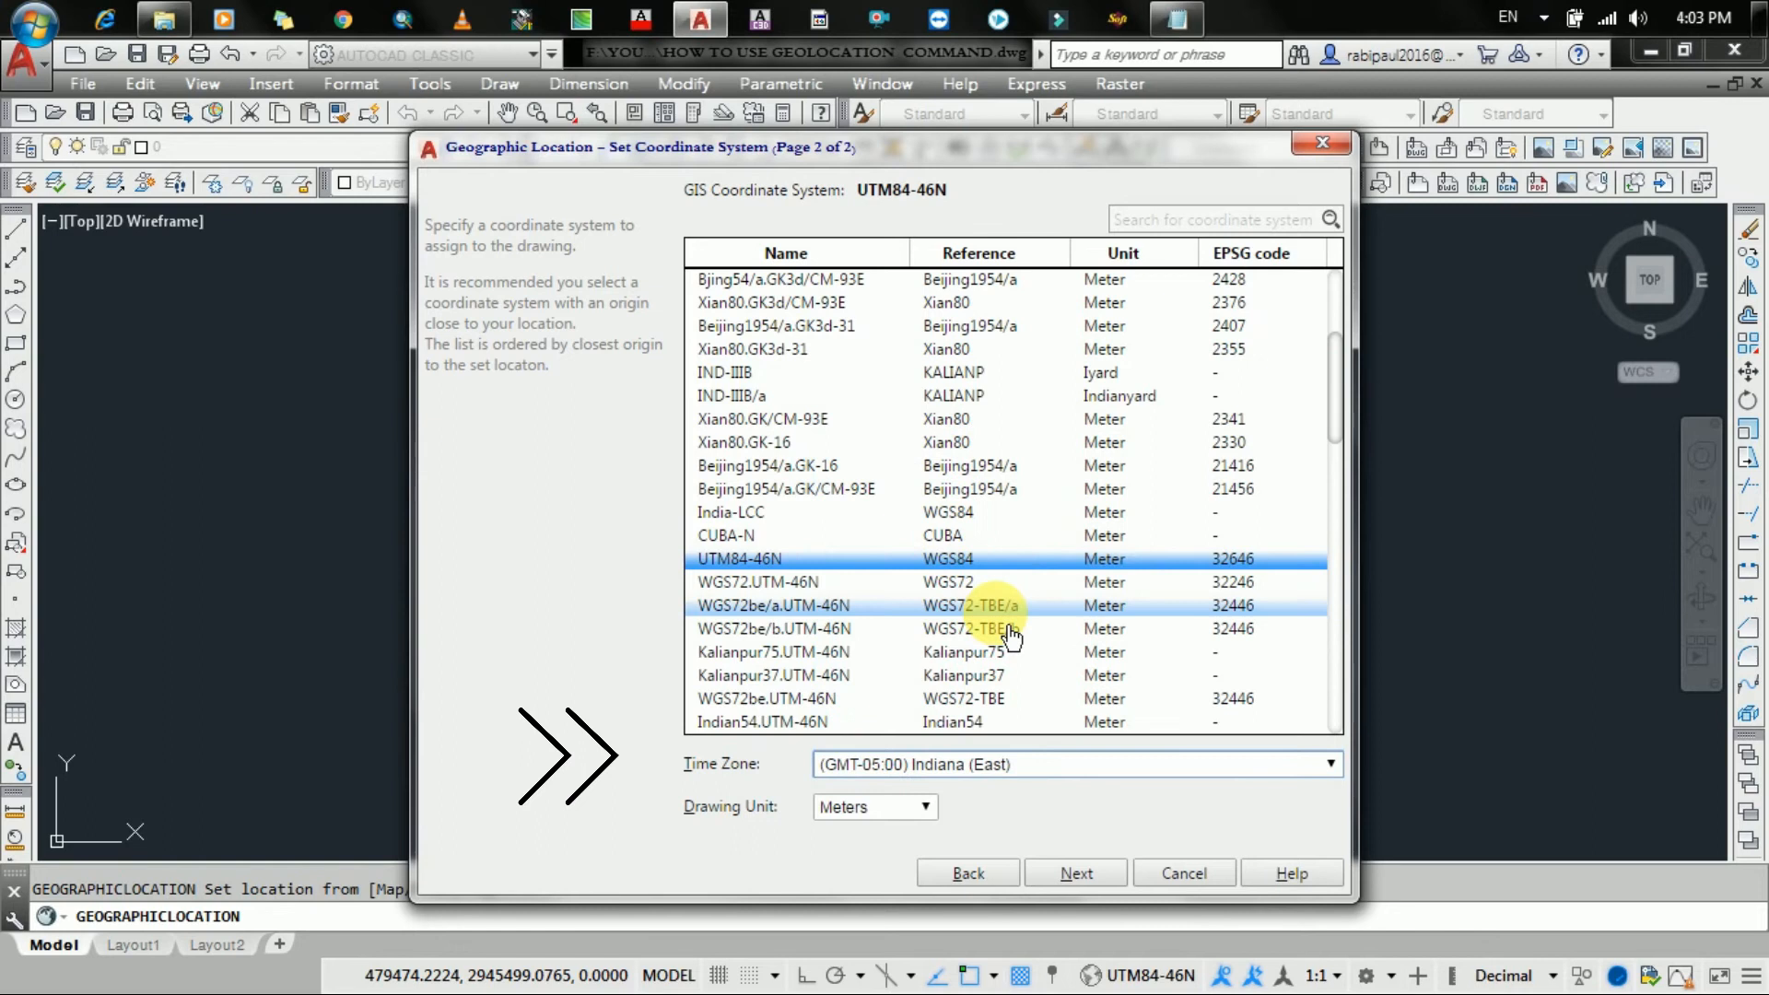
# Choose the drawing unit and accept the coordinate system settings.
pyautogui.click(850, 809)
pyautogui.click(844, 660)
pyautogui.click(1076, 873)
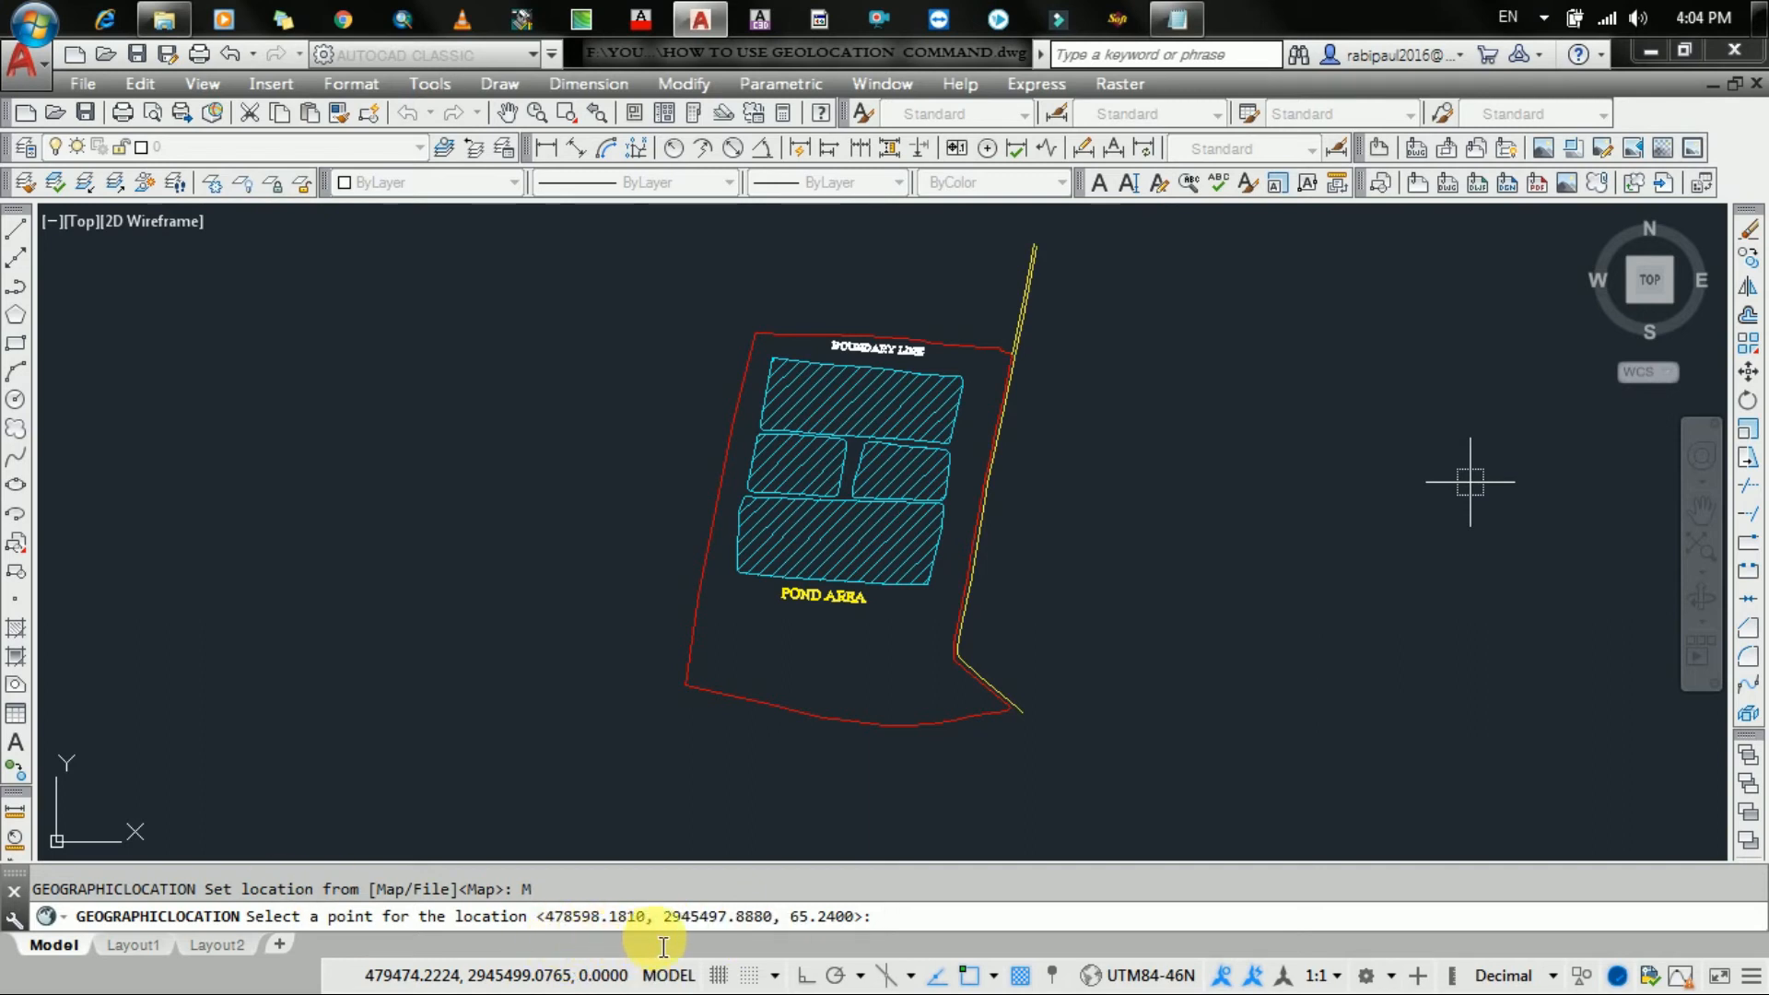
# Place the location at the default point 478598.1810, 2945497.8880, 65.2400 with a north direction angle of 90.
pyautogui.press('Return')
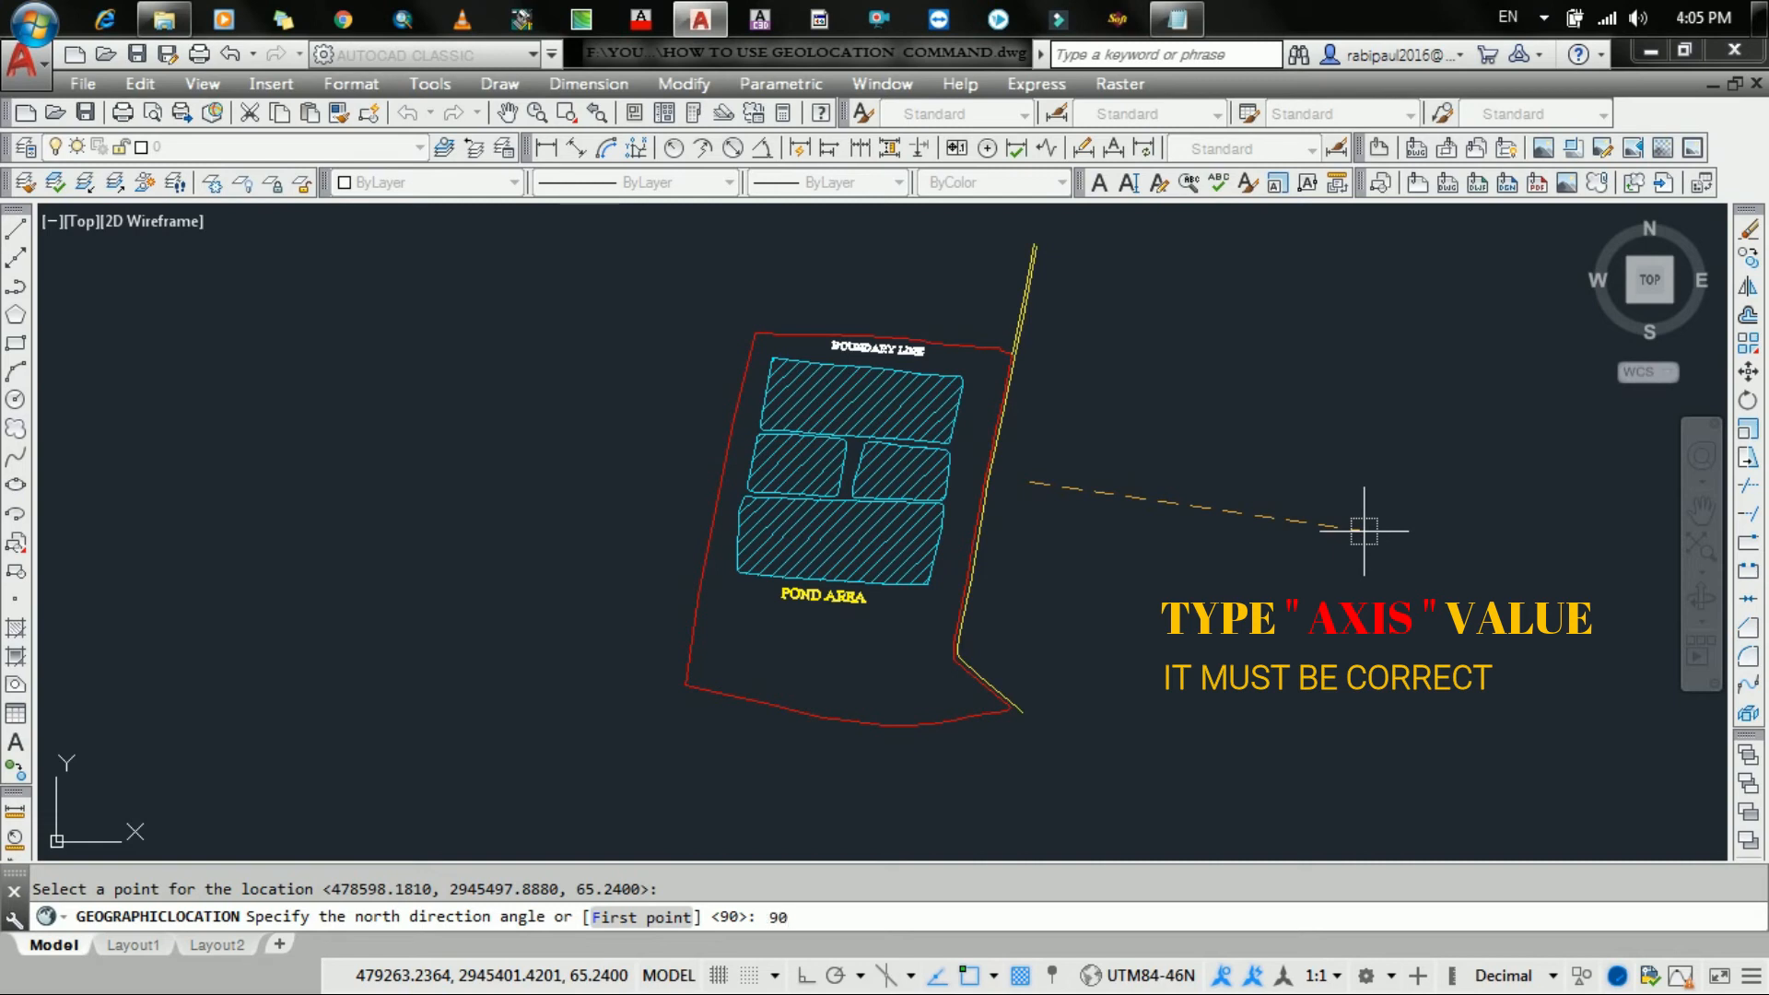
pyautogui.press('Return')
pyautogui.press('Return')
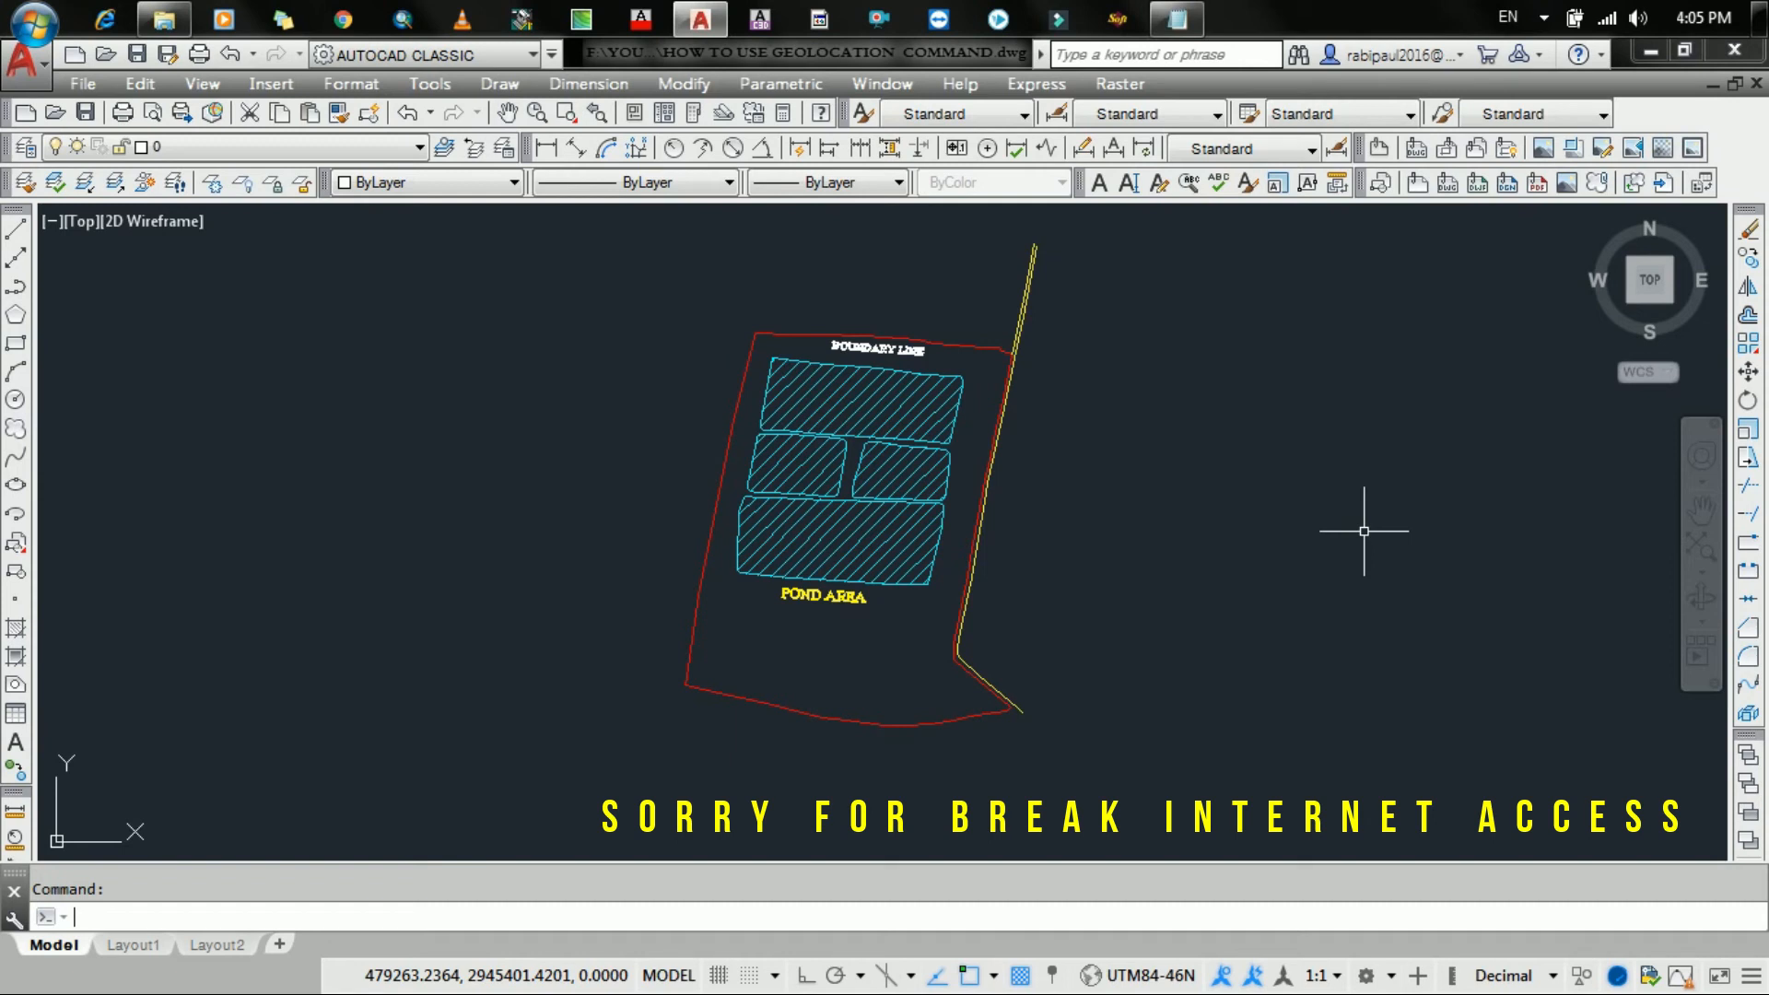
# Display the Aerial map behind the pond drawing with the GEOMAP command.
pyautogui.scroll(-2, 1058, 501)
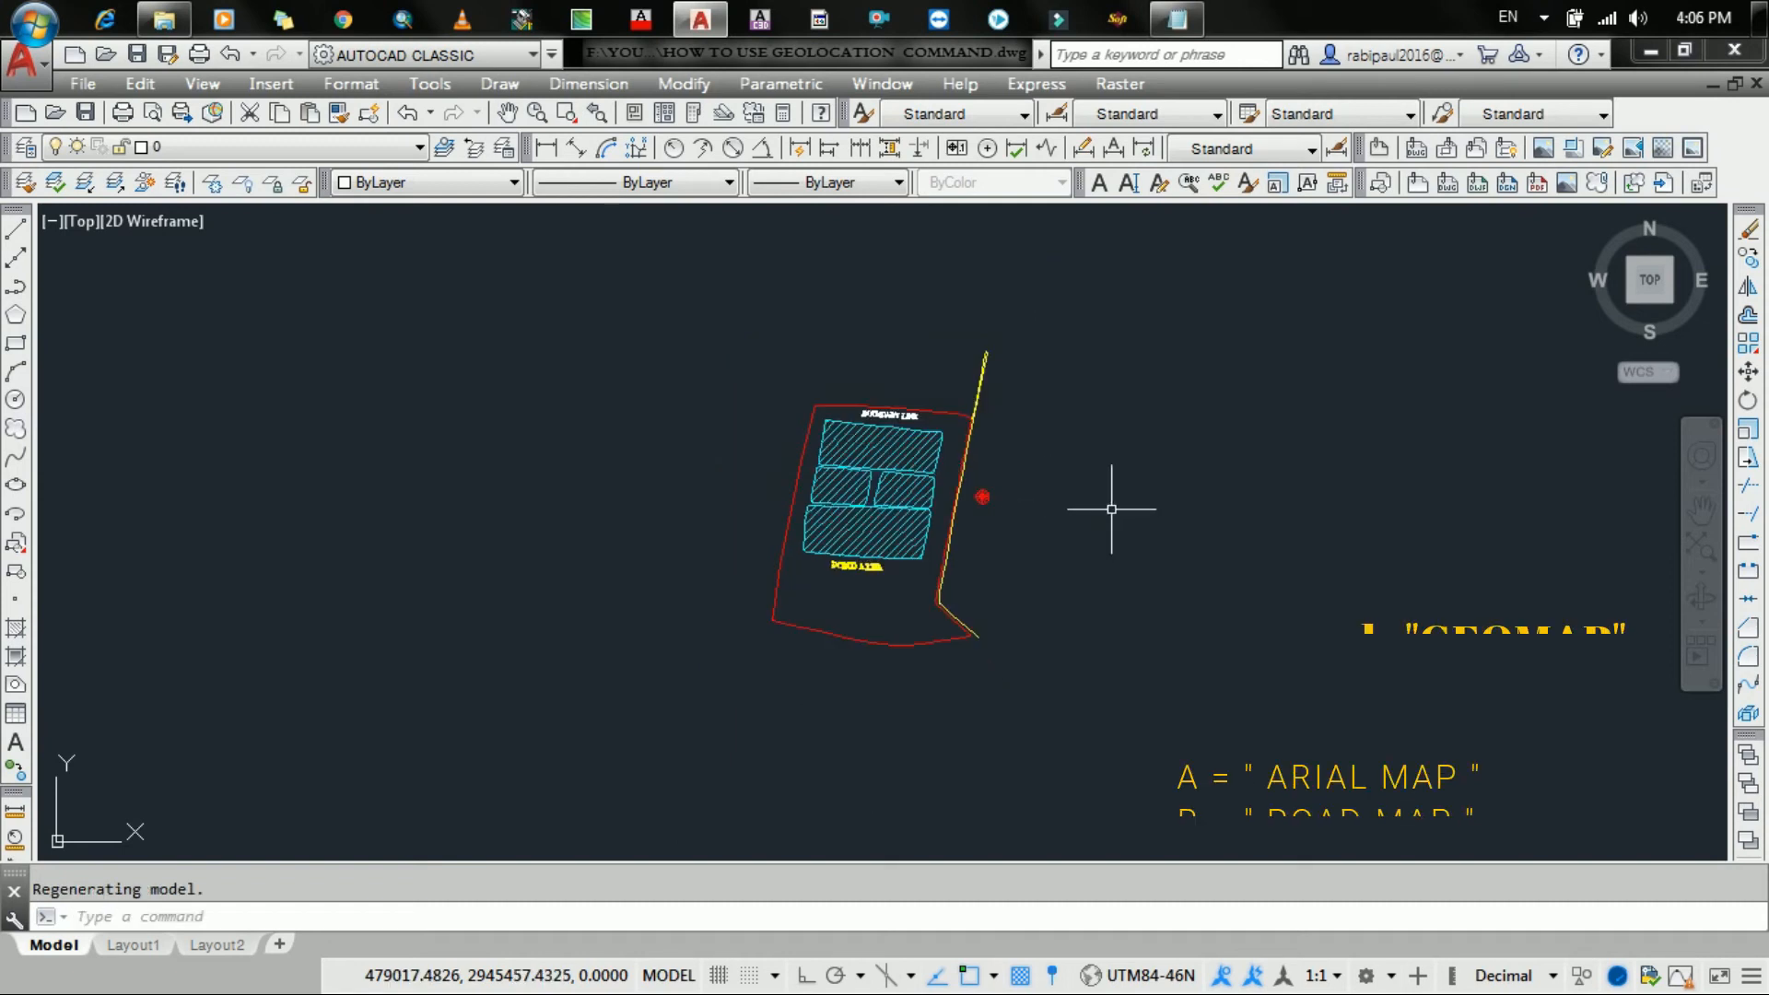
pyautogui.write('GEOMAP')
pyautogui.press('Return')
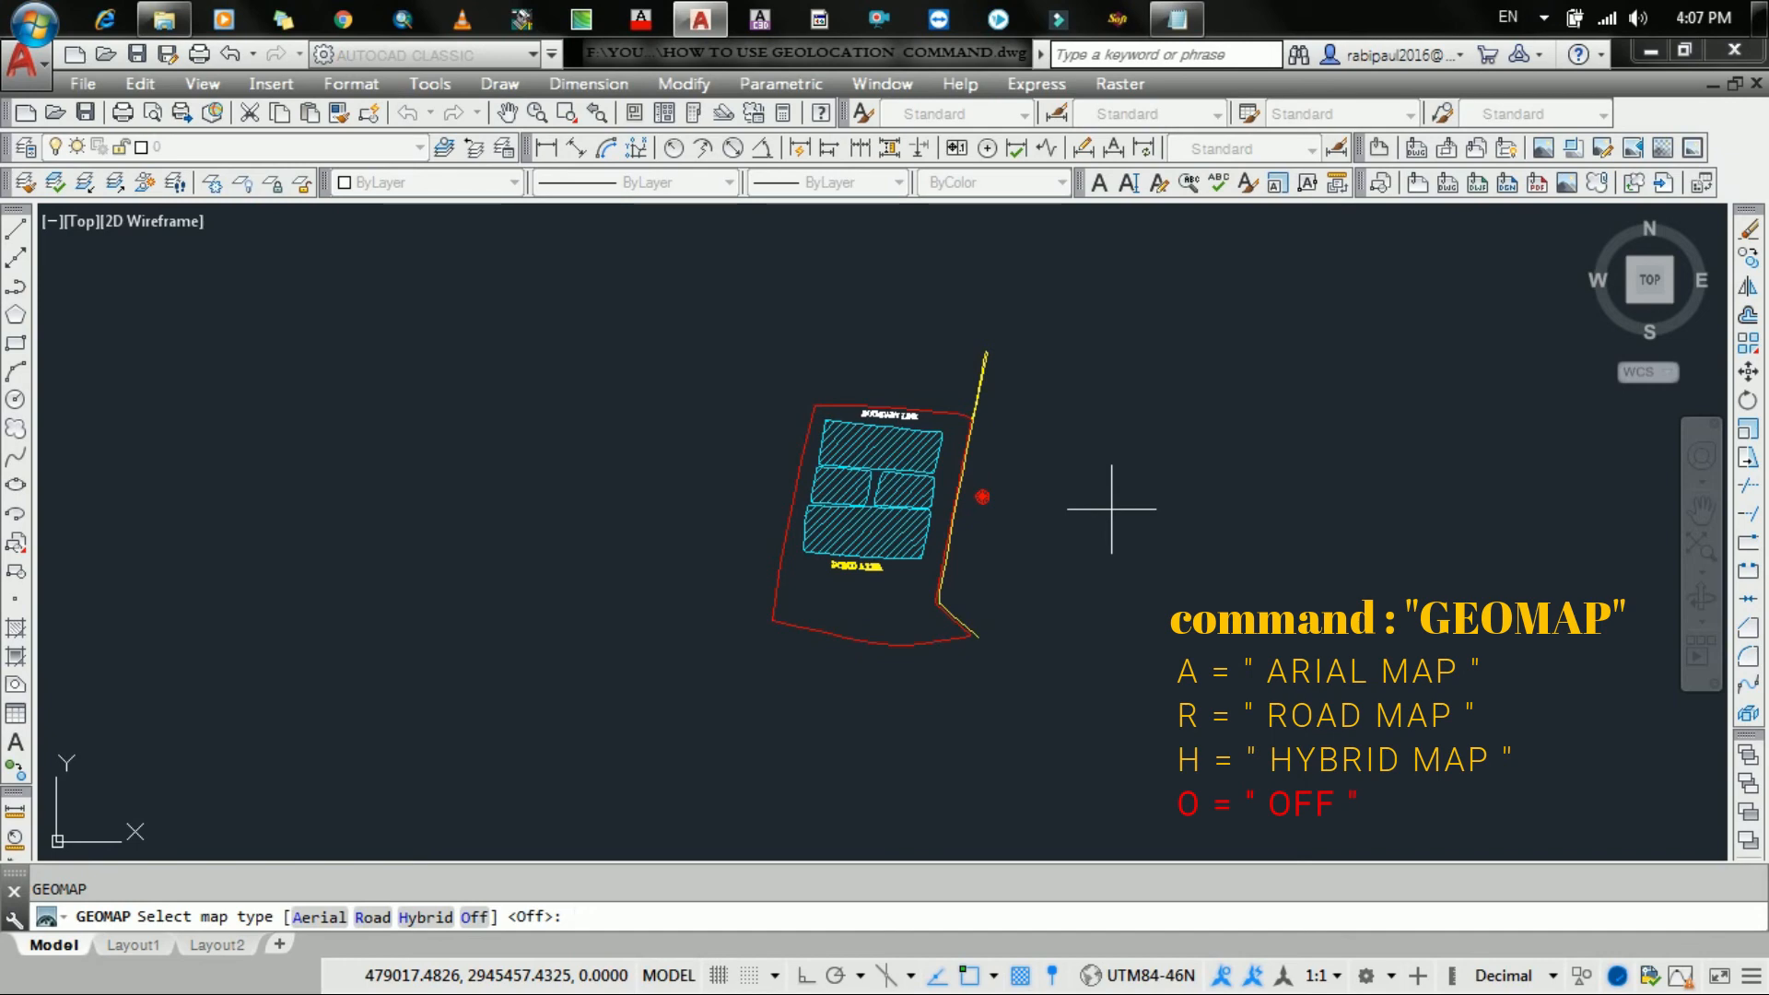
pyautogui.press('Return')
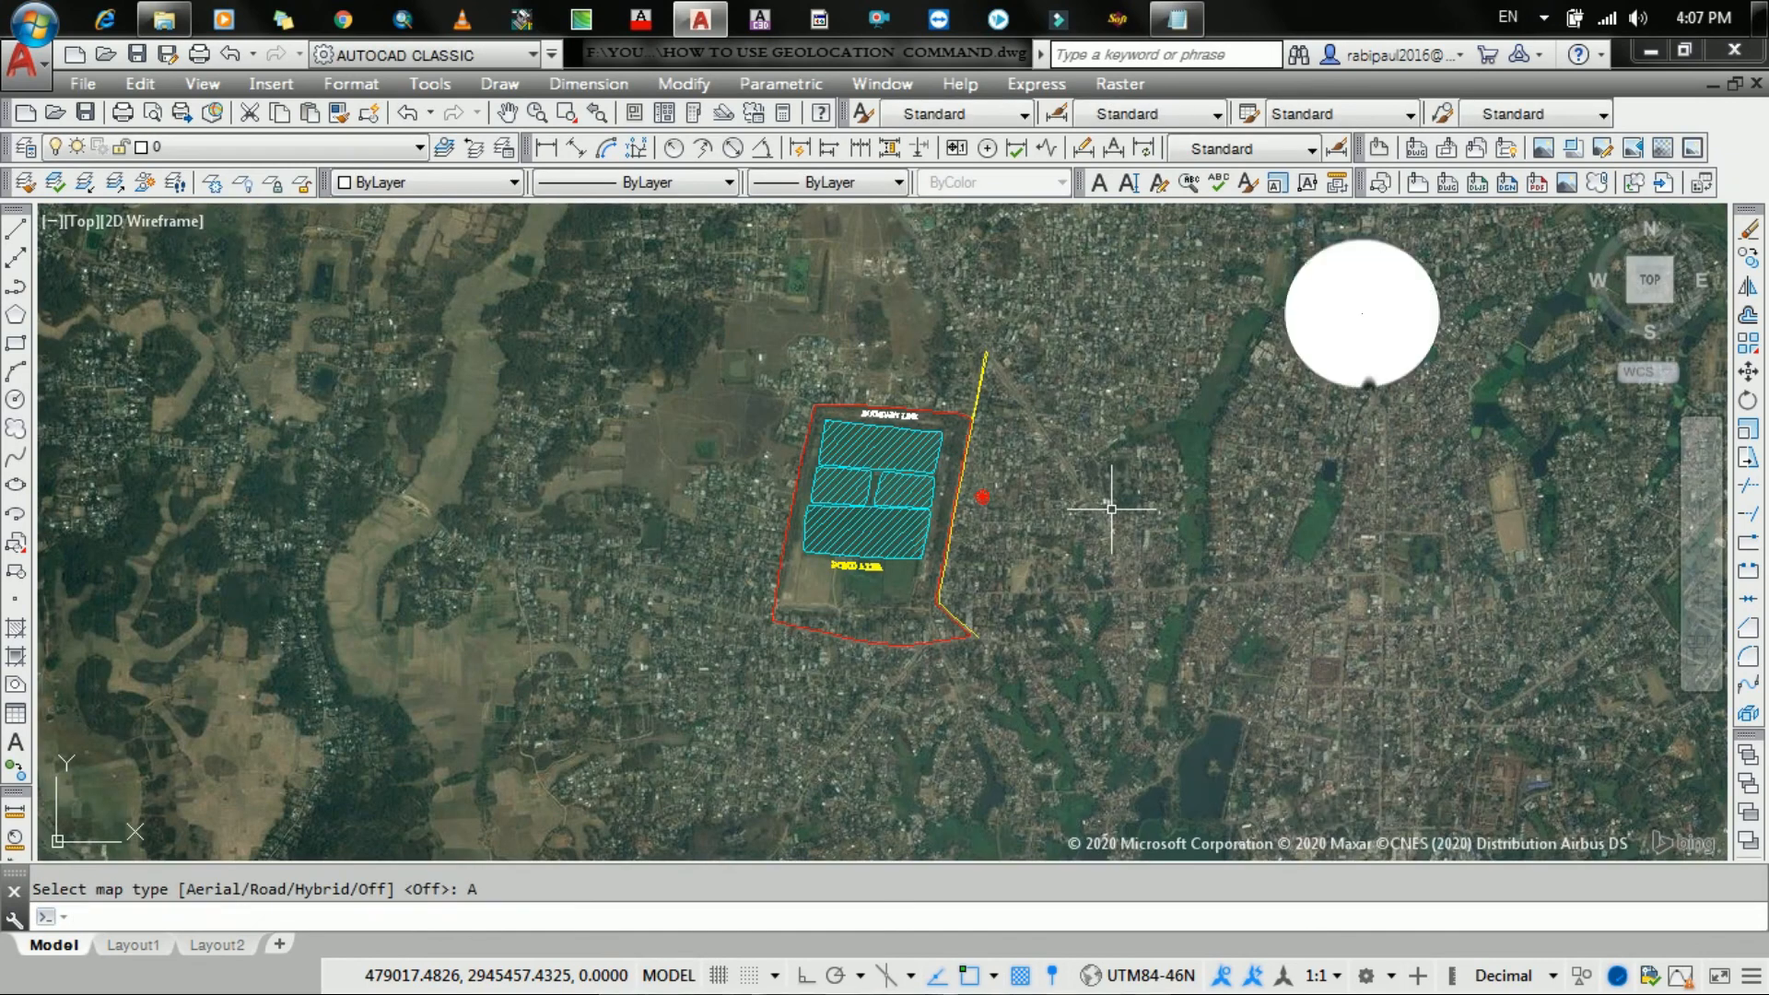
# Examine how the boundary line, pond areas and road line up with the aerial imagery at different zoom levels.
pyautogui.scroll(5, 881, 530)
pyautogui.moveTo(1389, 652); pyautogui.dragTo(1430, 967, button='middle')
pyautogui.scroll(5, 788, 356)
pyautogui.moveTo(788, 356); pyautogui.dragTo(151, 214, button='middle')
pyautogui.moveTo(1184, 855); pyautogui.dragTo(1282, 346, button='middle')
pyautogui.moveTo(1221, 733); pyautogui.dragTo(1276, 249, button='middle')
pyautogui.moveTo(1184, 820); pyautogui.dragTo(1282, 326, button='middle')
pyautogui.moveTo(1343, 794); pyautogui.dragTo(1243, 323, button='middle')
pyautogui.scroll(-2, 1243, 322)
pyautogui.moveTo(598, 248); pyautogui.dragTo(886, 459, button='middle')
pyautogui.scroll(-8, 942, 590)
pyautogui.scroll(2, 949, 550)
pyautogui.moveTo(1142, 534)
pyautogui.mouseDown(button='middle')
pyautogui.moveTo(1275, 624)
pyautogui.moveTo(1453, 607)
pyautogui.moveTo(486, 585)
pyautogui.moveTo(612, 610)
pyautogui.moveTo(624, 639)
pyautogui.mouseUp(button='middle')
pyautogui.scroll(2, 611, 611)
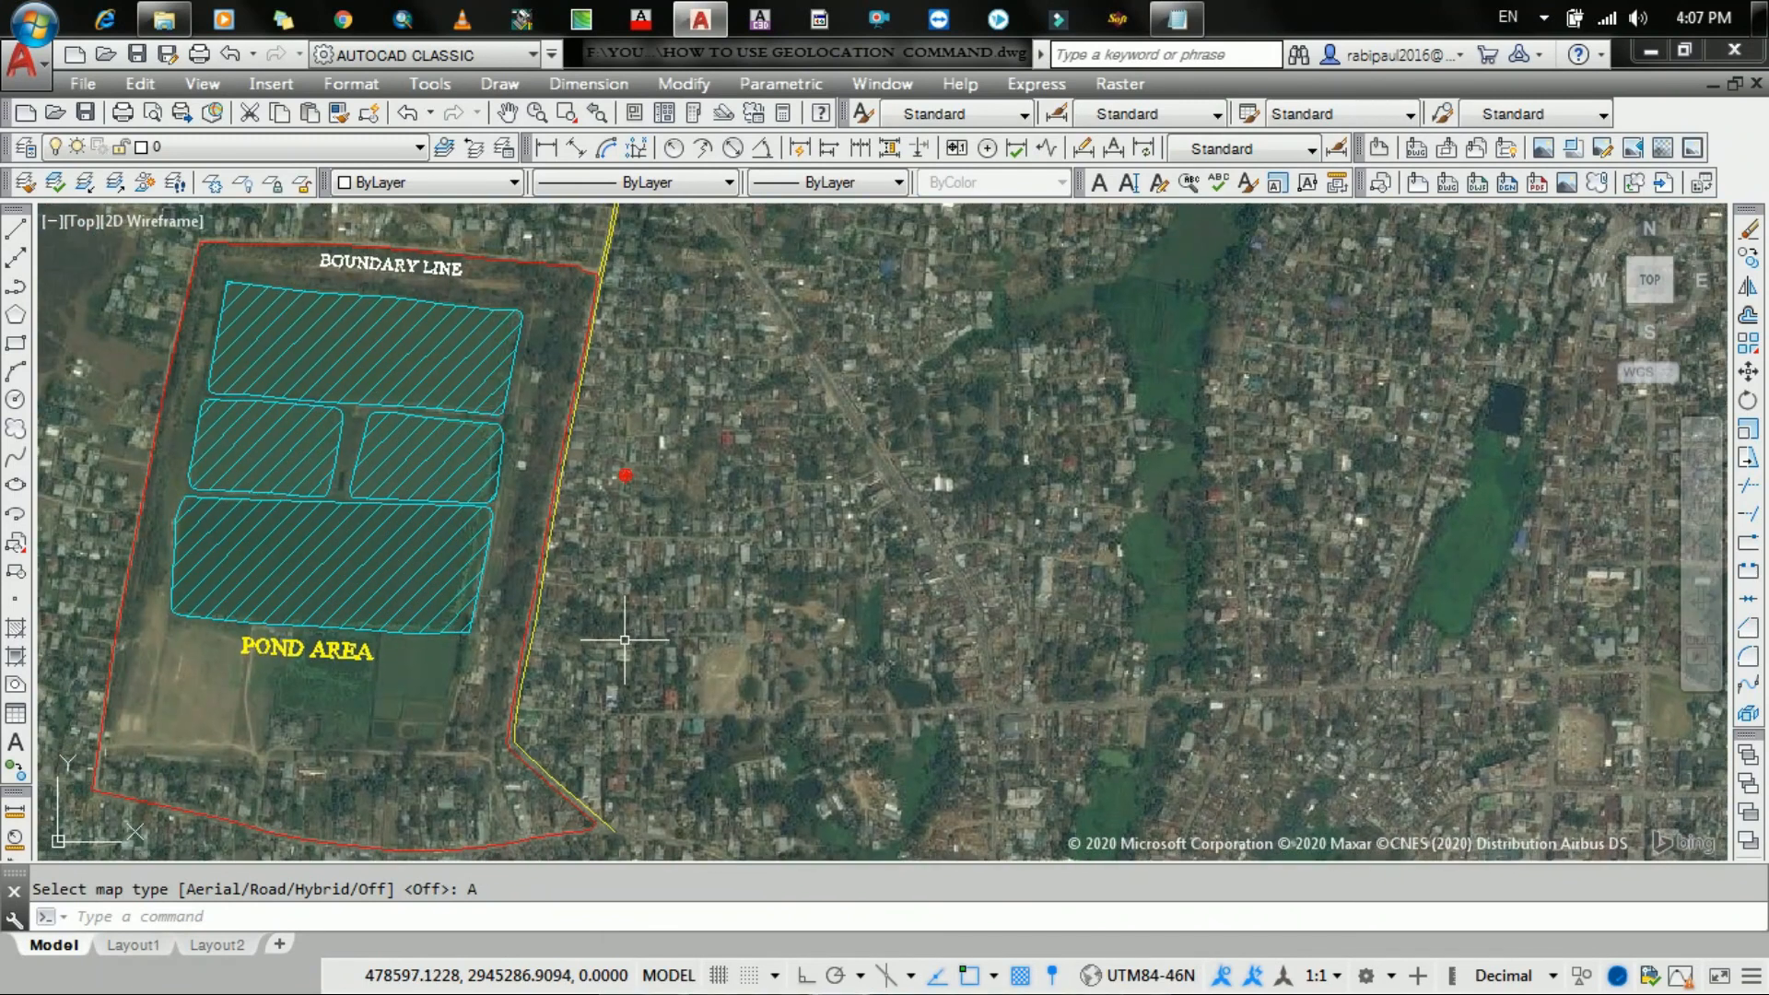